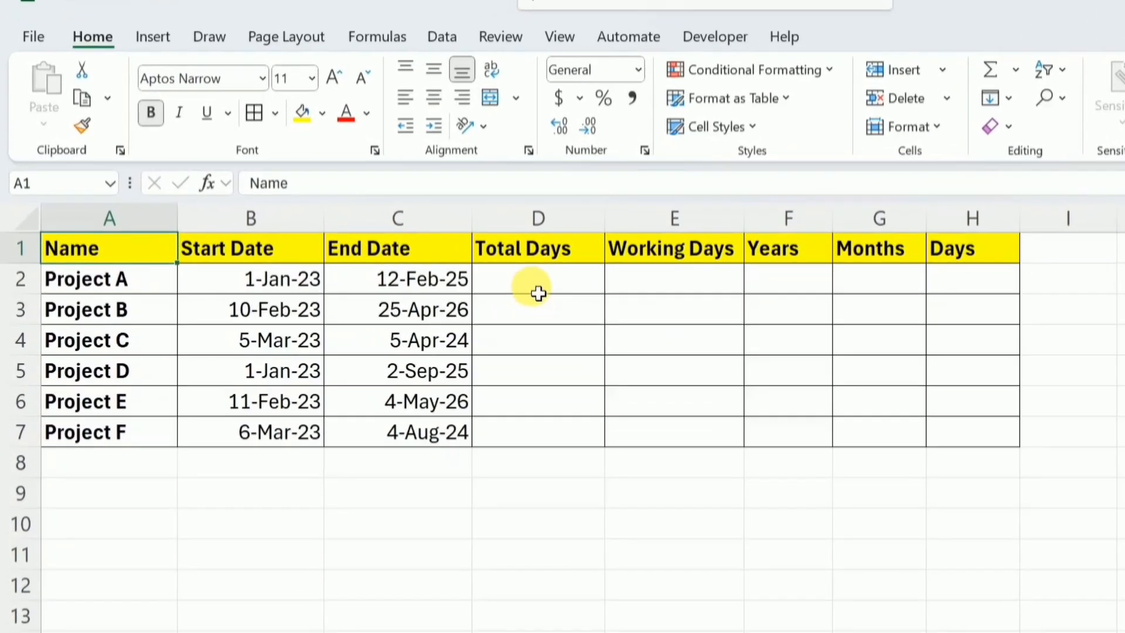
# Calculate Project A's total days in D2 by subtracting the start date from the end date with =C2-B2
pyautogui.click(573, 301)
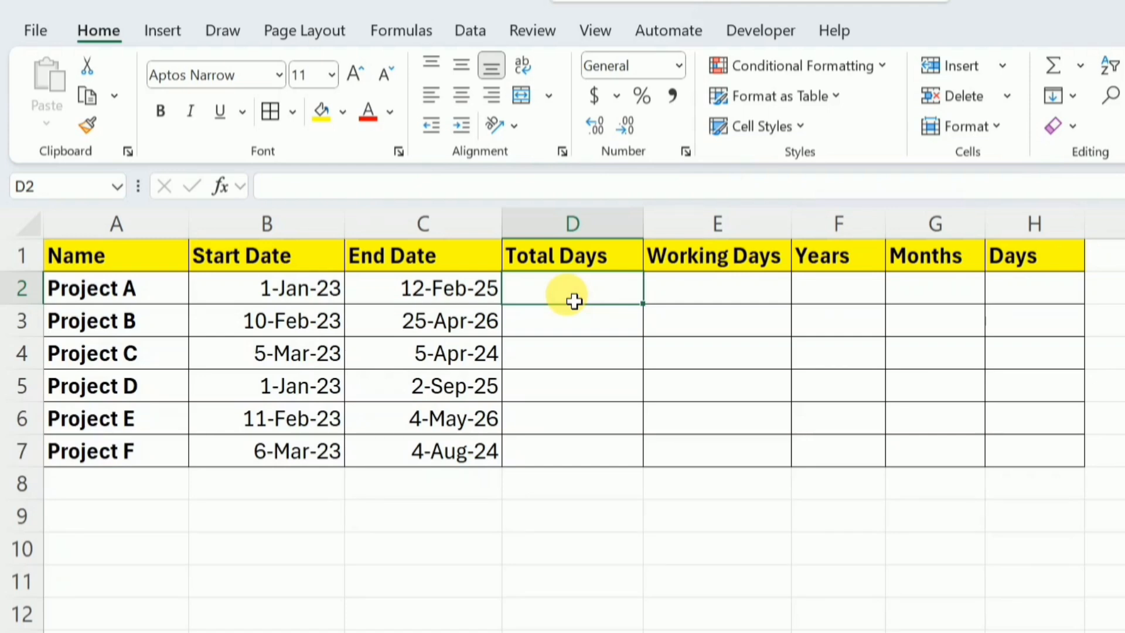
pyautogui.write('=')
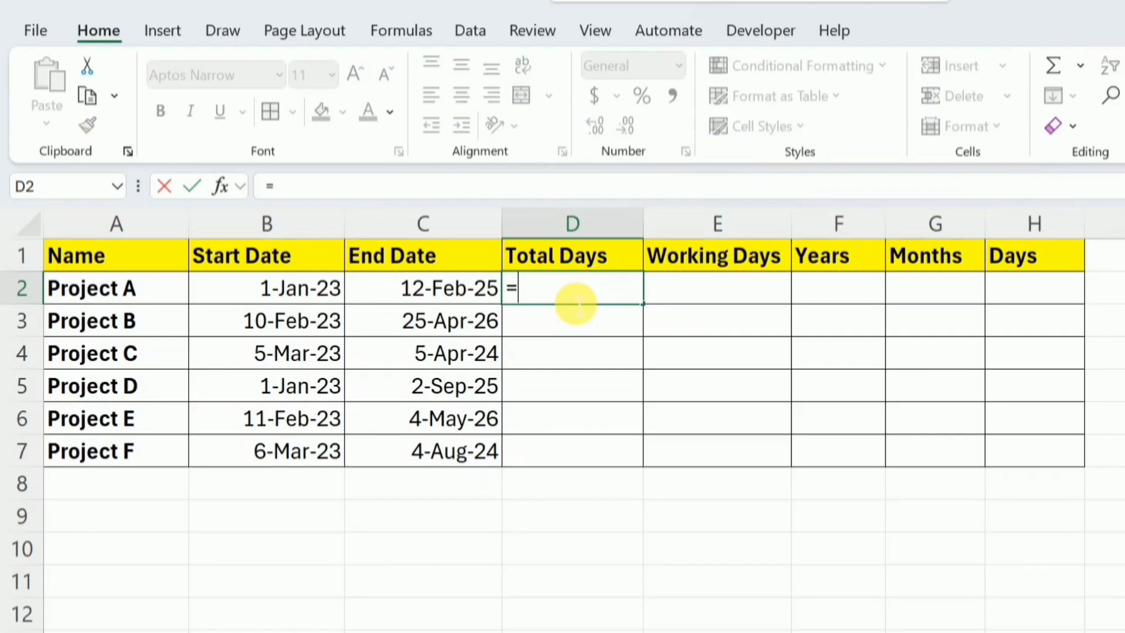
pyautogui.click(434, 299)
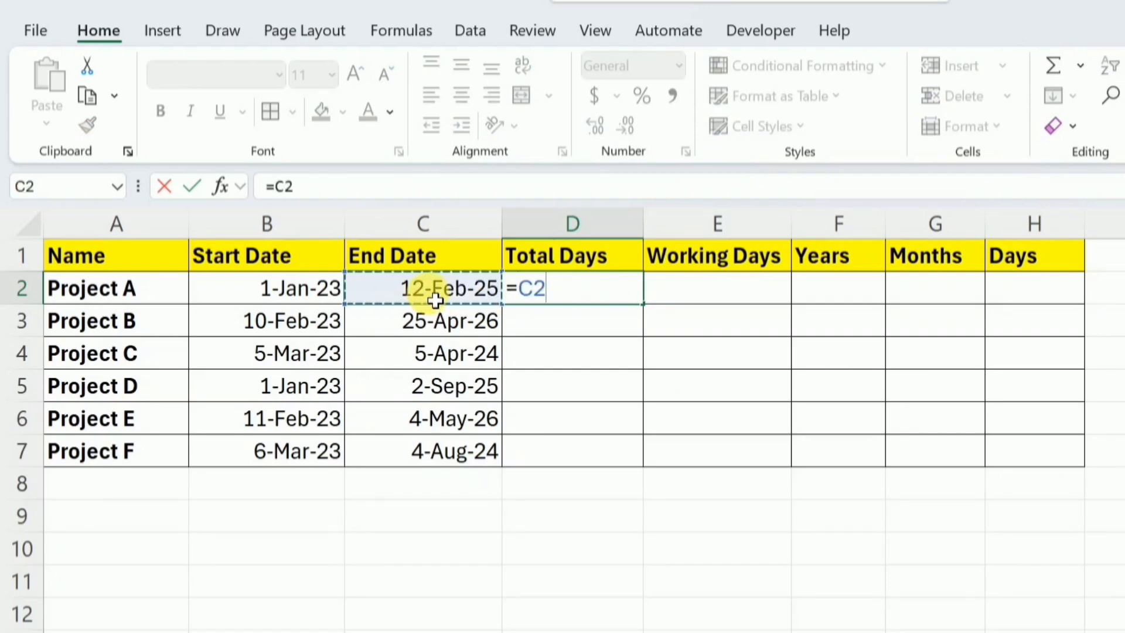
pyautogui.write('-')
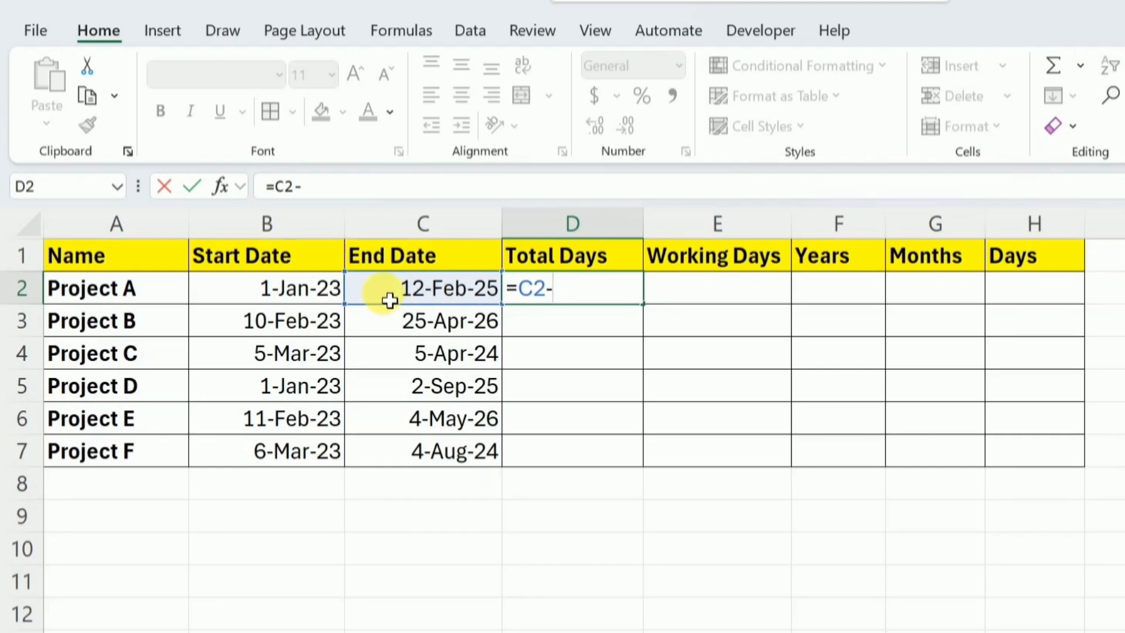
pyautogui.click(250, 297)
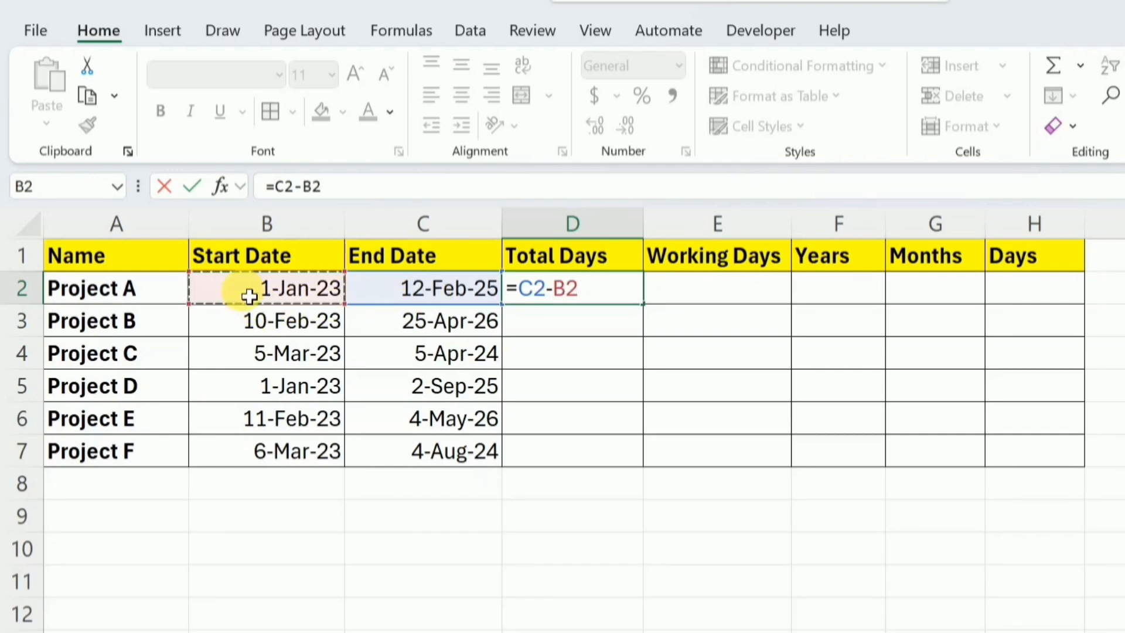
pyautogui.press('Return')
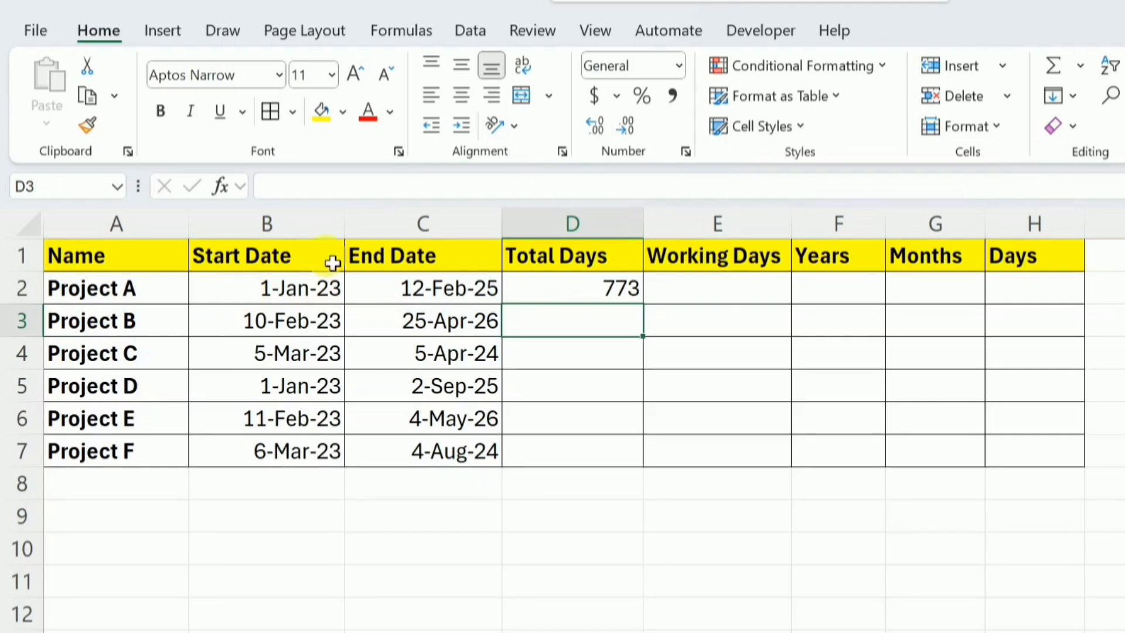
pyautogui.click(573, 299)
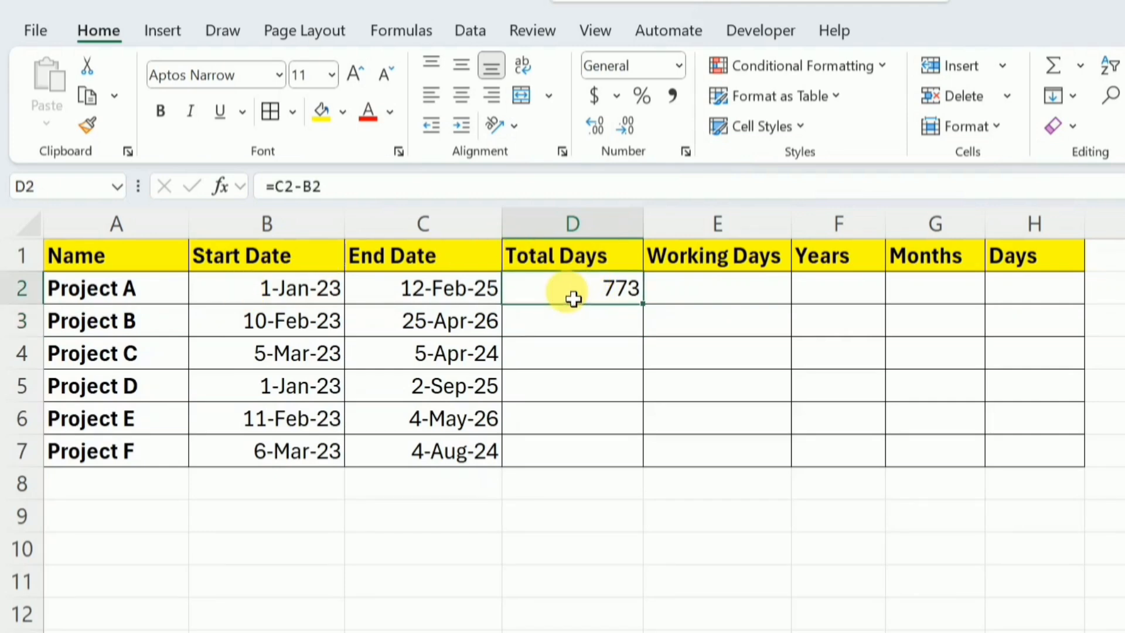
# Calculate Project B's total days in D3 with =DAYS(C3,B3) and fill the formula down to D7
pyautogui.click(571, 324)
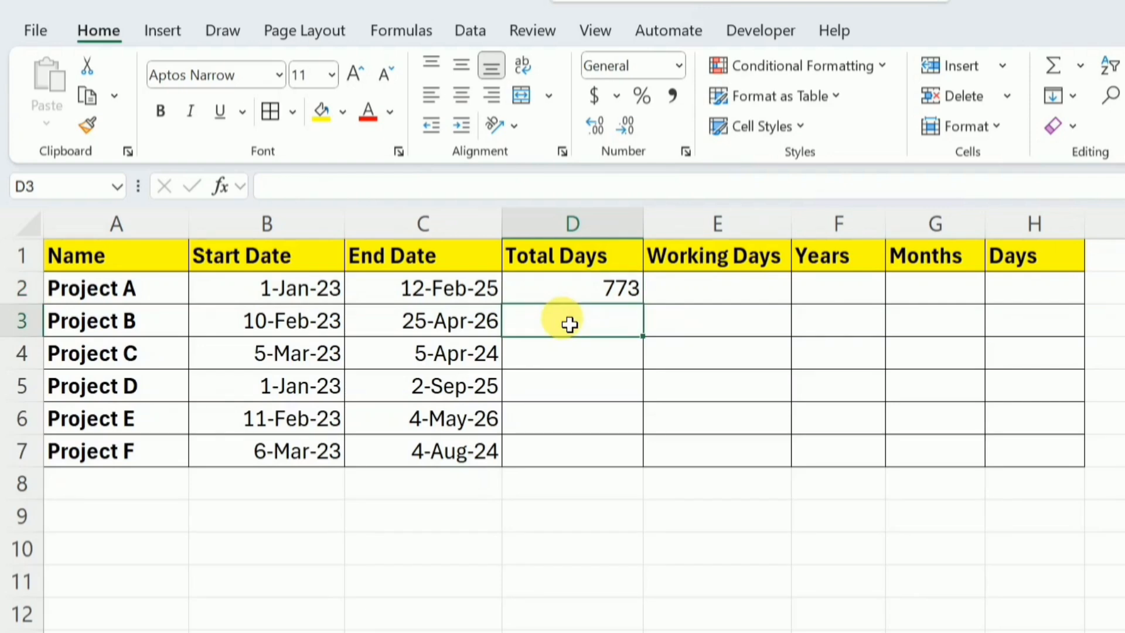
pyautogui.write('=')
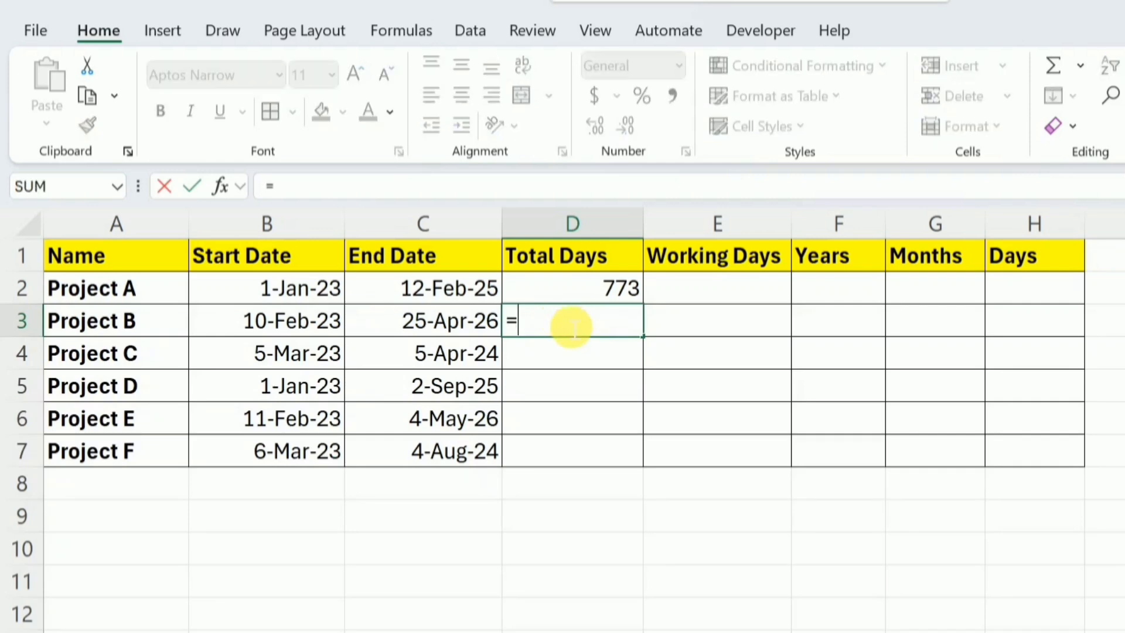
pyautogui.write('days')
pyautogui.press('Tab')
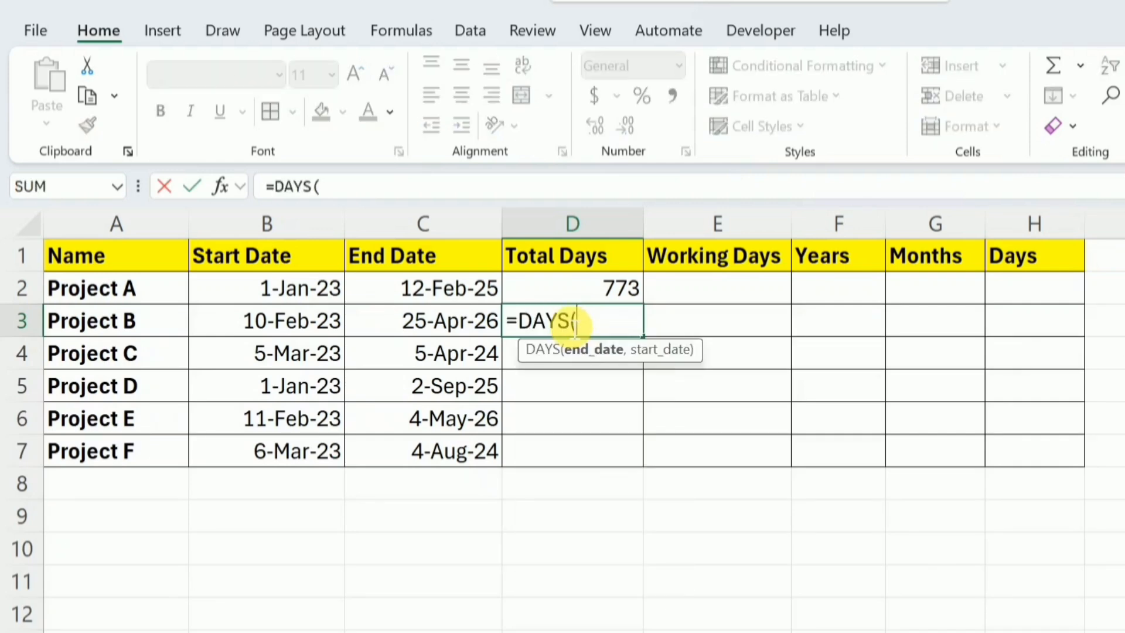
pyautogui.click(467, 320)
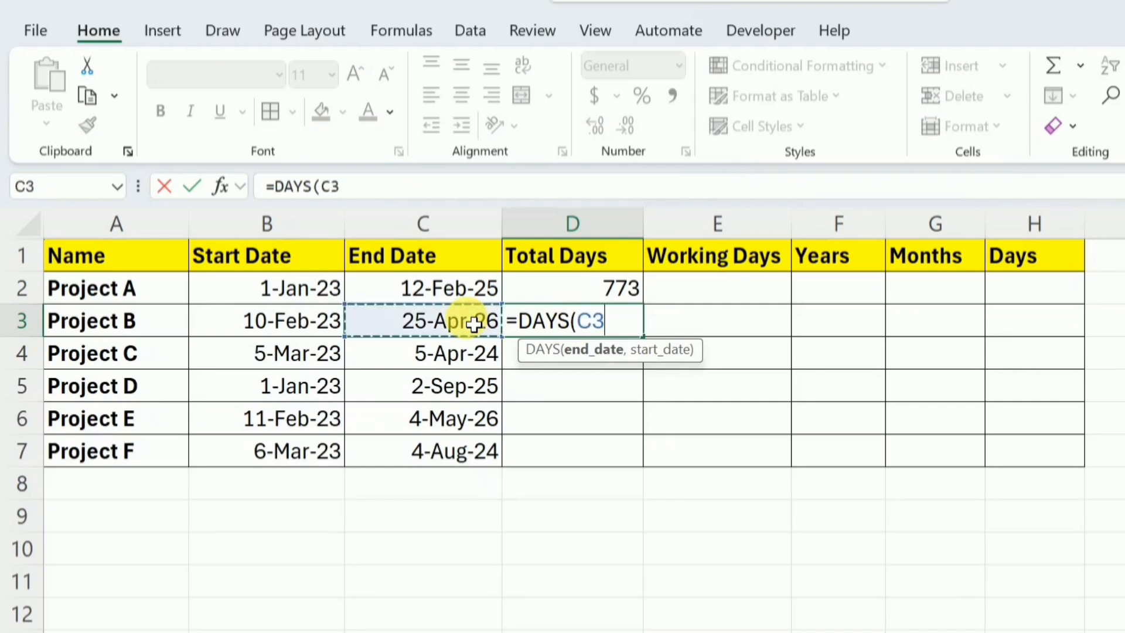
pyautogui.write(',')
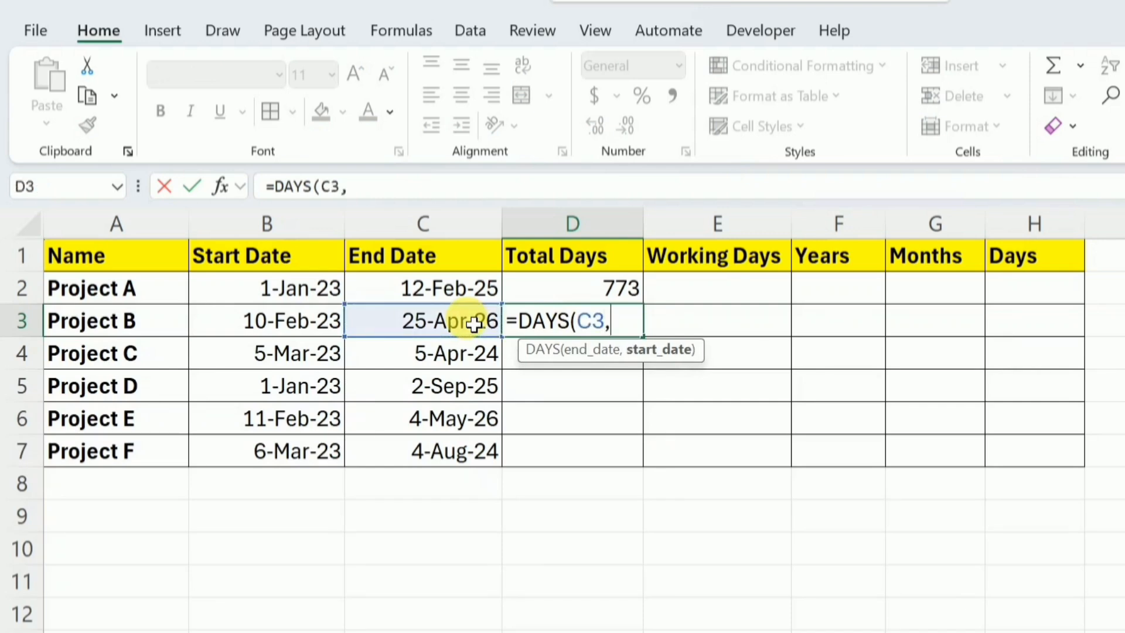
pyautogui.click(297, 325)
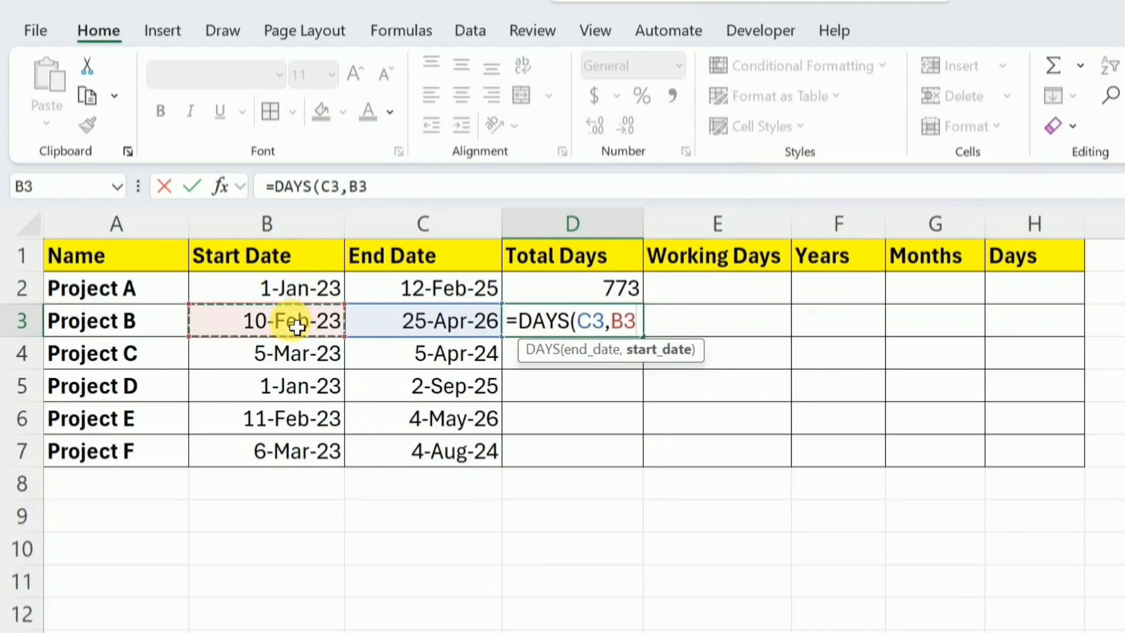
pyautogui.write(')')
pyautogui.press('Return')
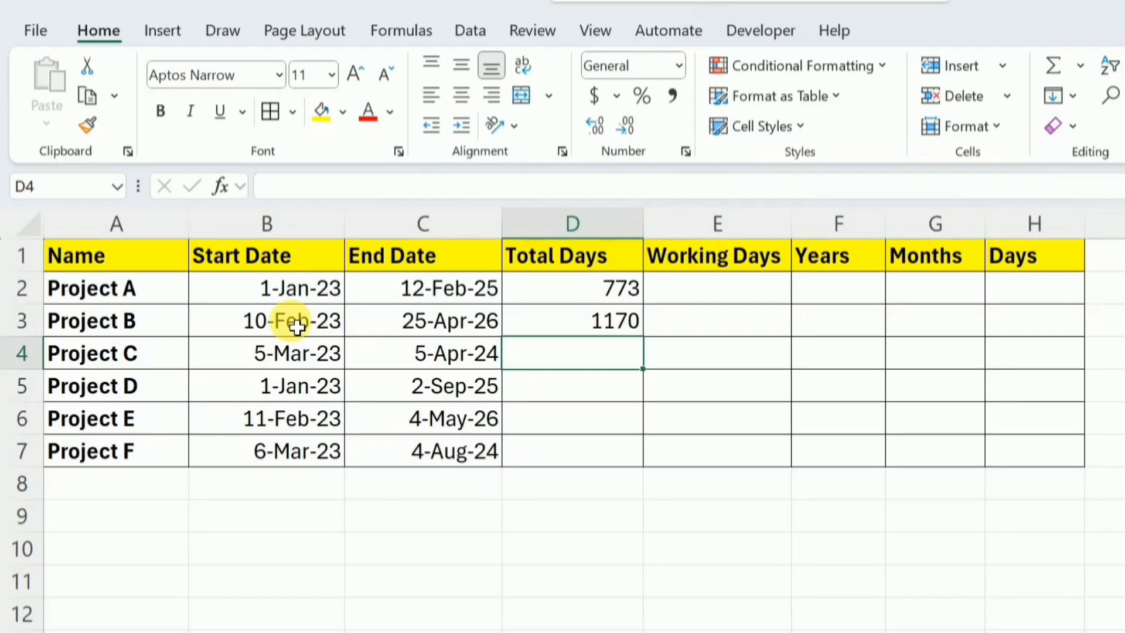
pyautogui.click(566, 327)
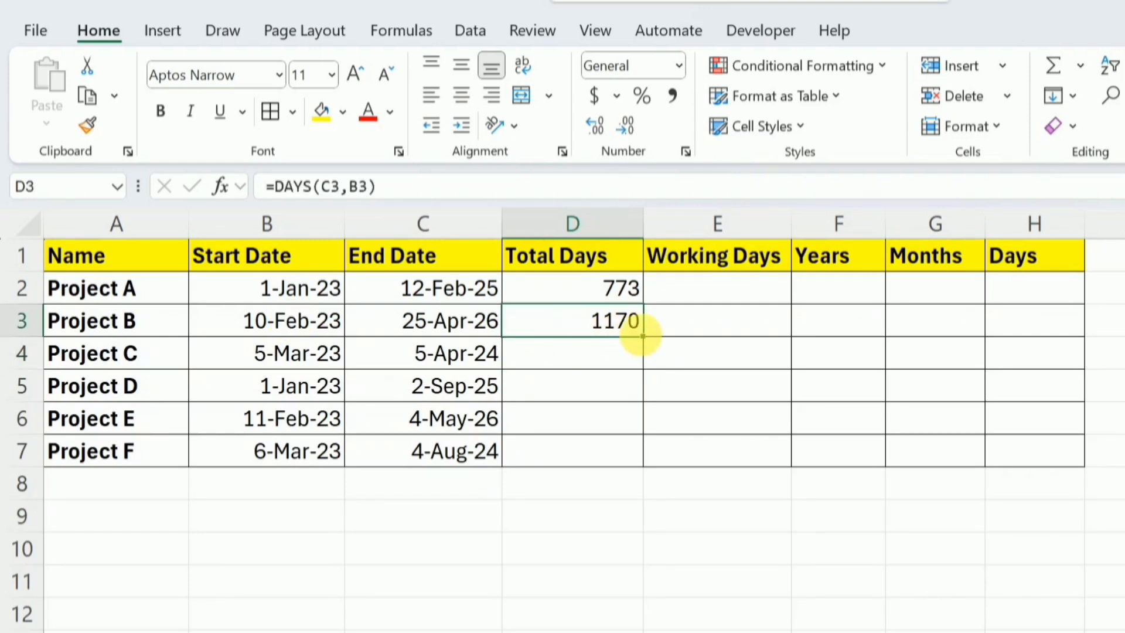
pyautogui.doubleClick(645, 336)
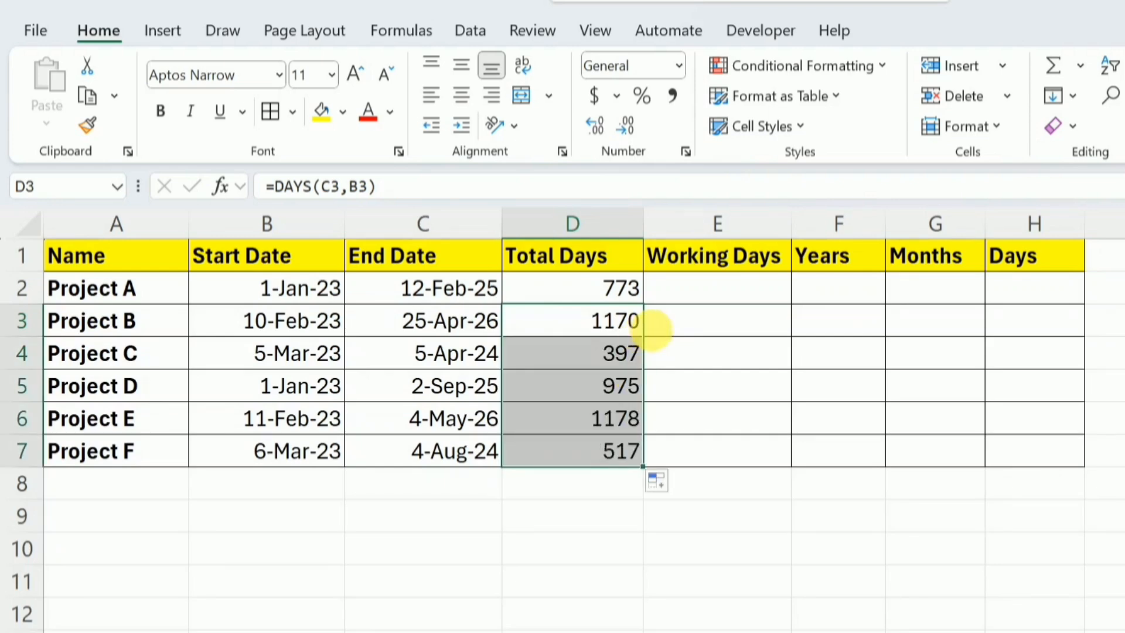
# Calculate Project A's working days in E2 with =NETWORKDAYS(B2,C2) and fill the formula down to E7
pyautogui.click(716, 301)
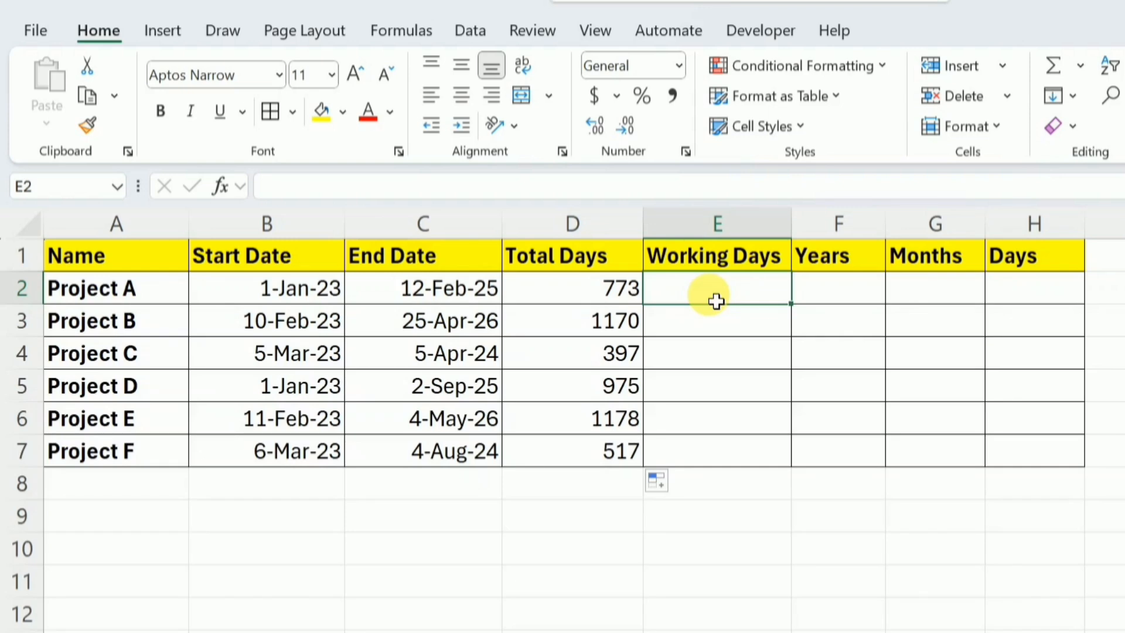
pyautogui.write('=net')
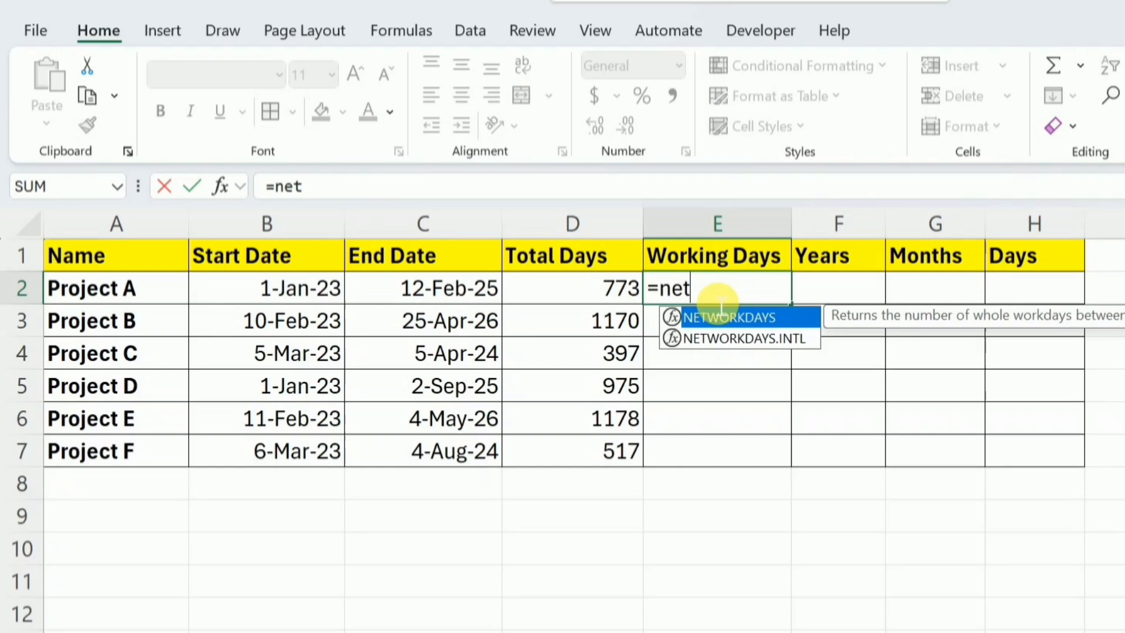
pyautogui.press('Tab')
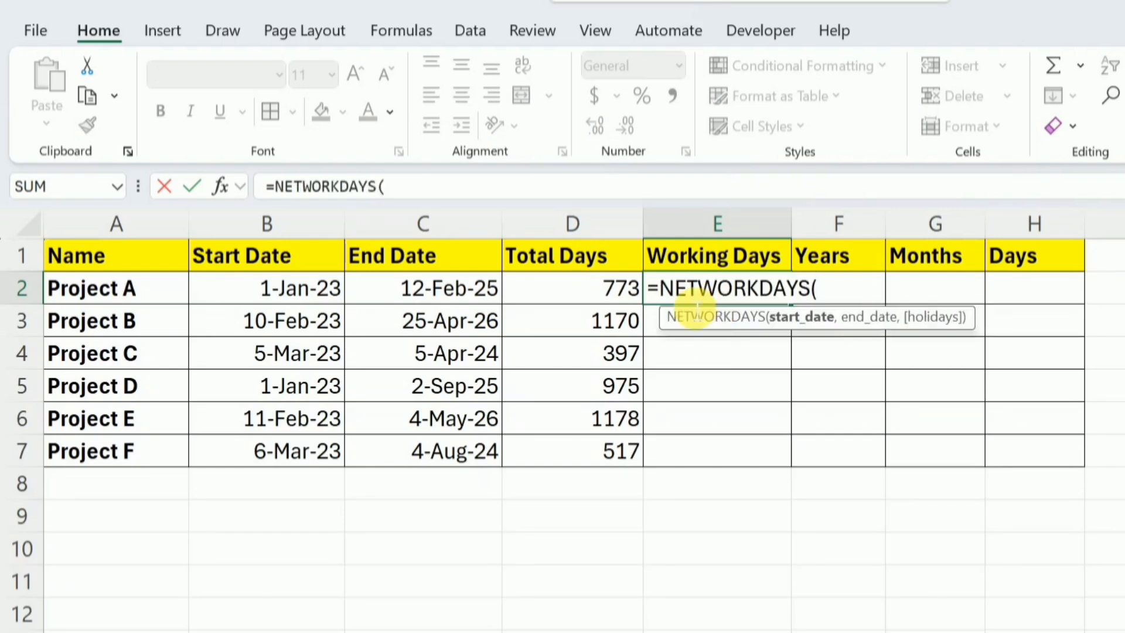
pyautogui.click(311, 300)
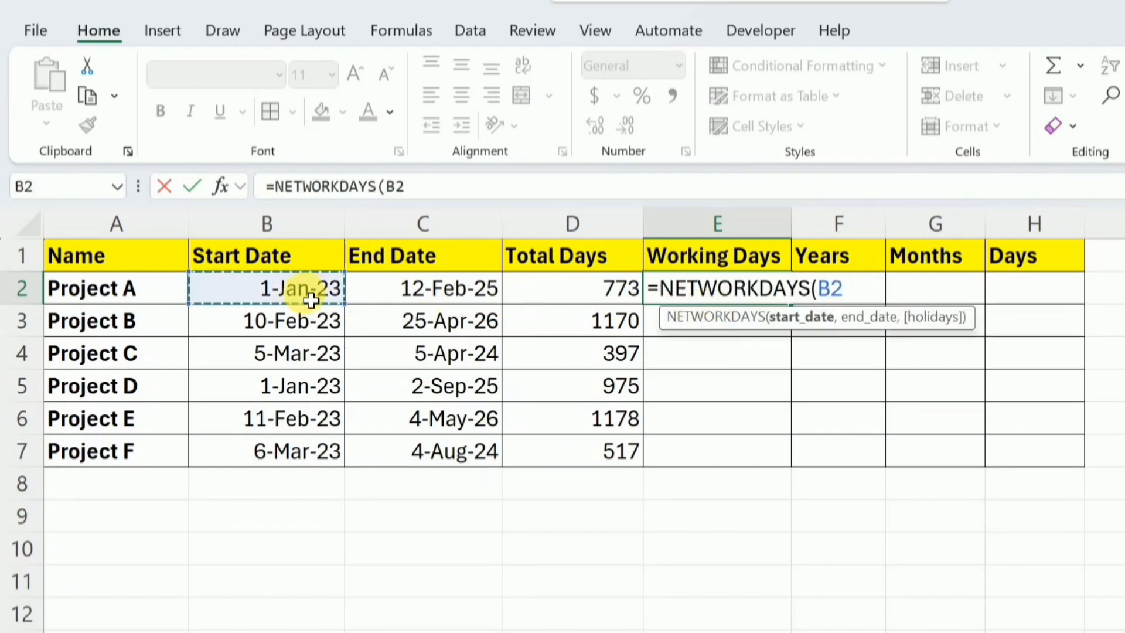
pyautogui.write(',')
pyautogui.click(436, 293)
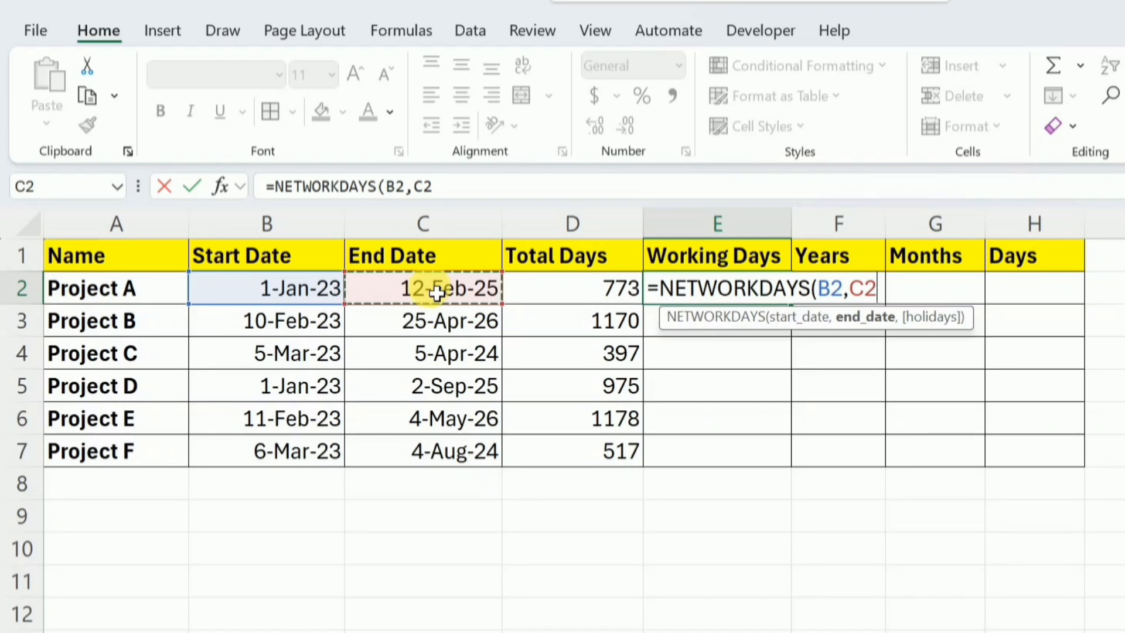
pyautogui.write(')')
pyautogui.press('Return')
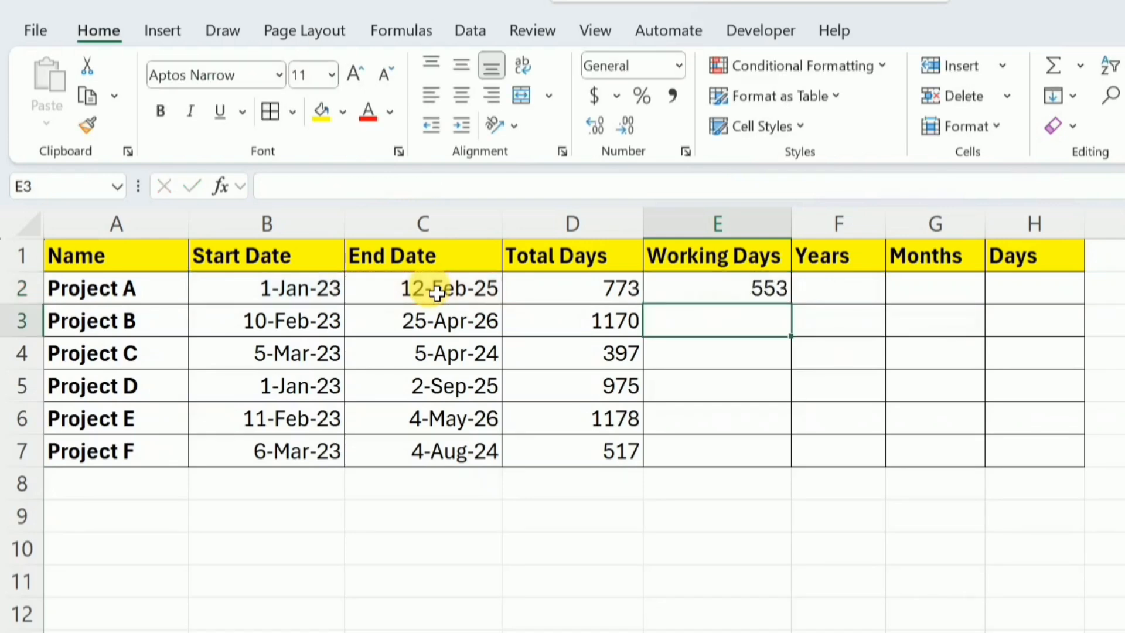
pyautogui.click(753, 300)
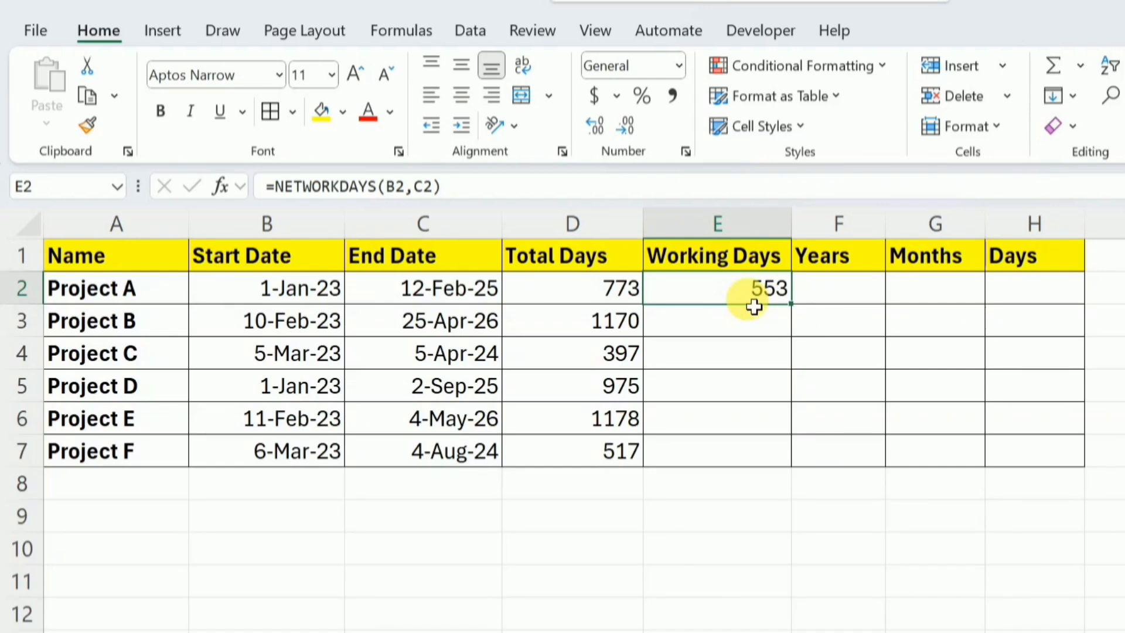
pyautogui.doubleClick(792, 305)
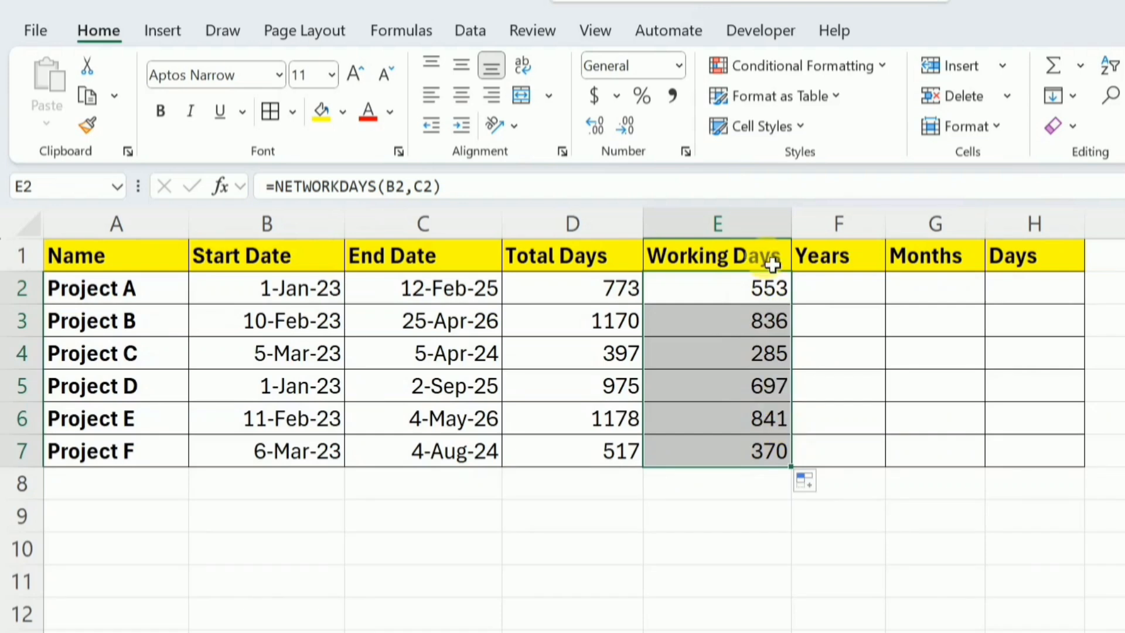
# Calculate the full years between Project A's start and end dates in F2 with =DATEDIF(B2,C2,"Y")
pyautogui.click(853, 299)
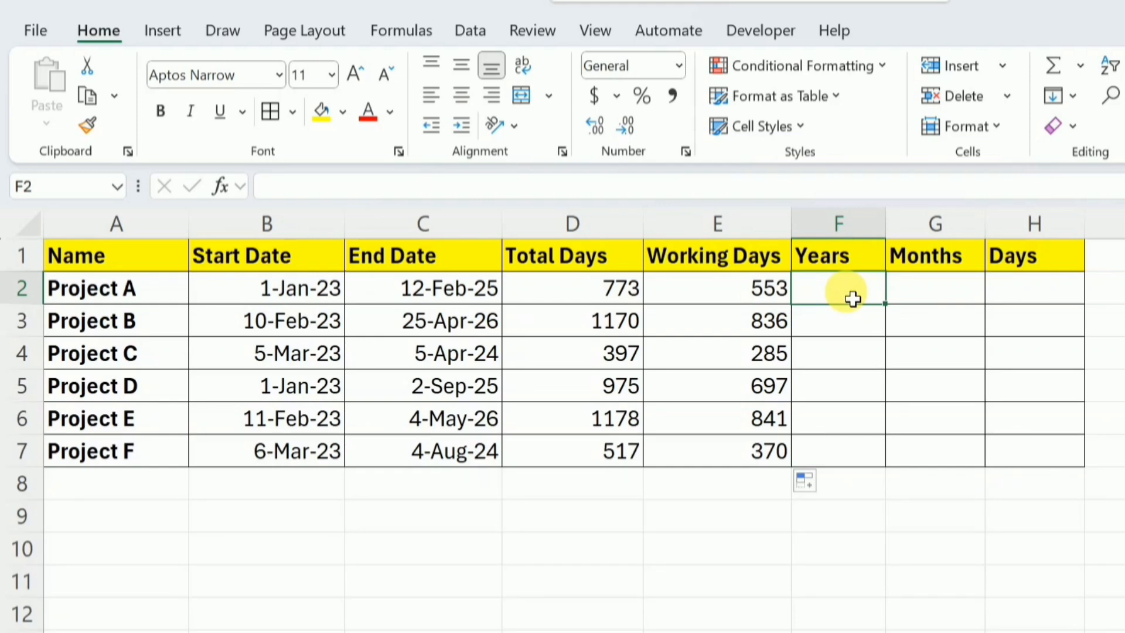
pyautogui.doubleClick(853, 299)
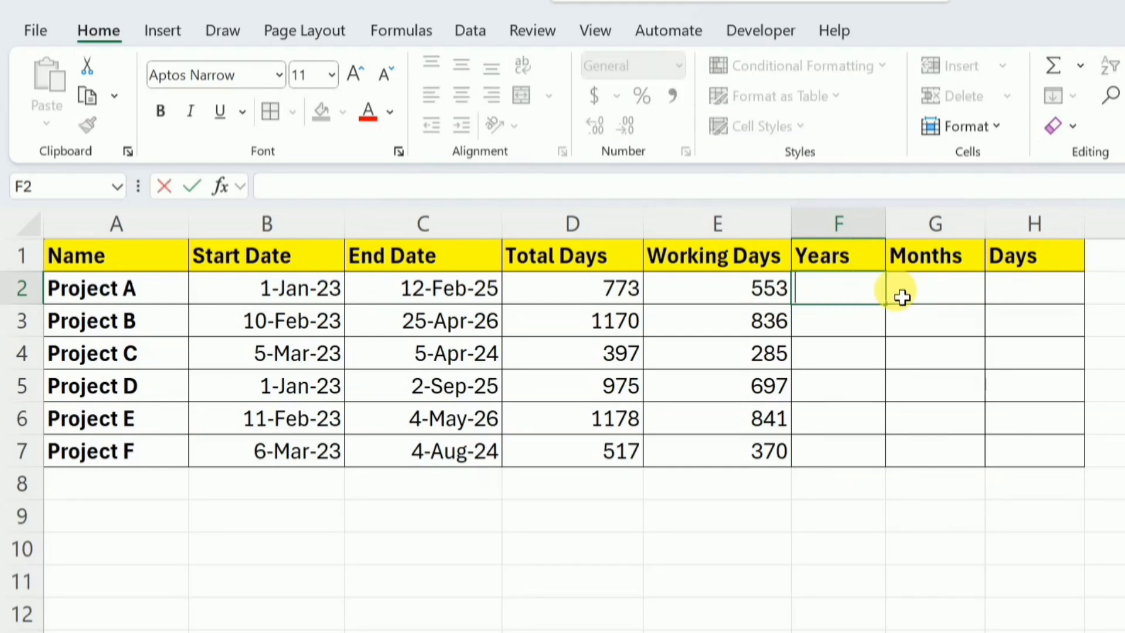
pyautogui.write('=da')
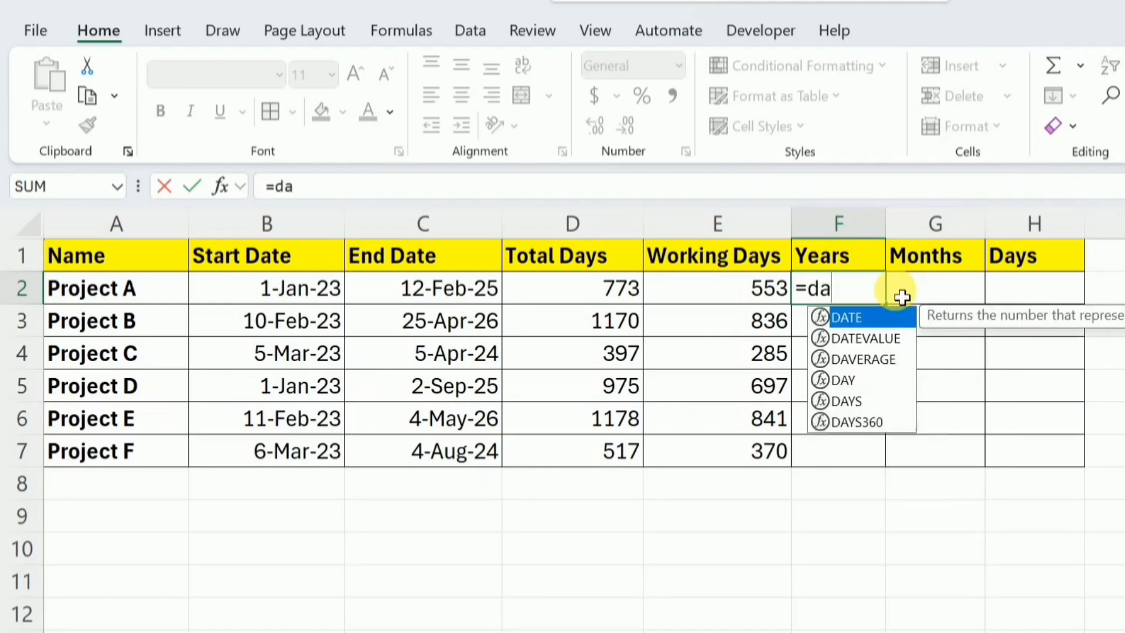
pyautogui.write('tedif(')
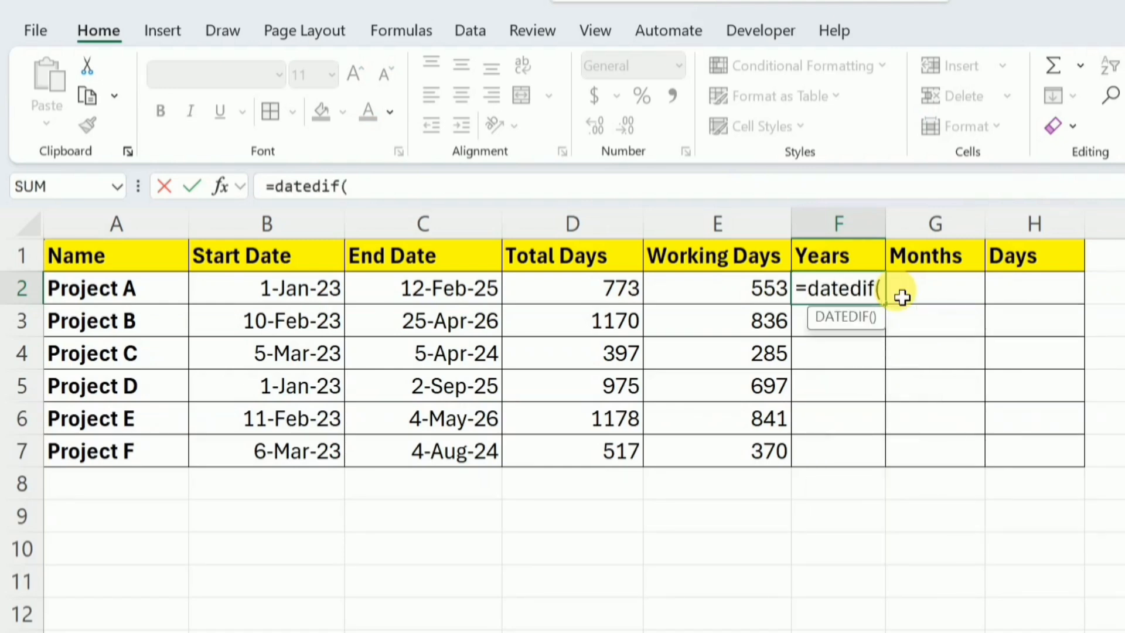
pyautogui.click(302, 296)
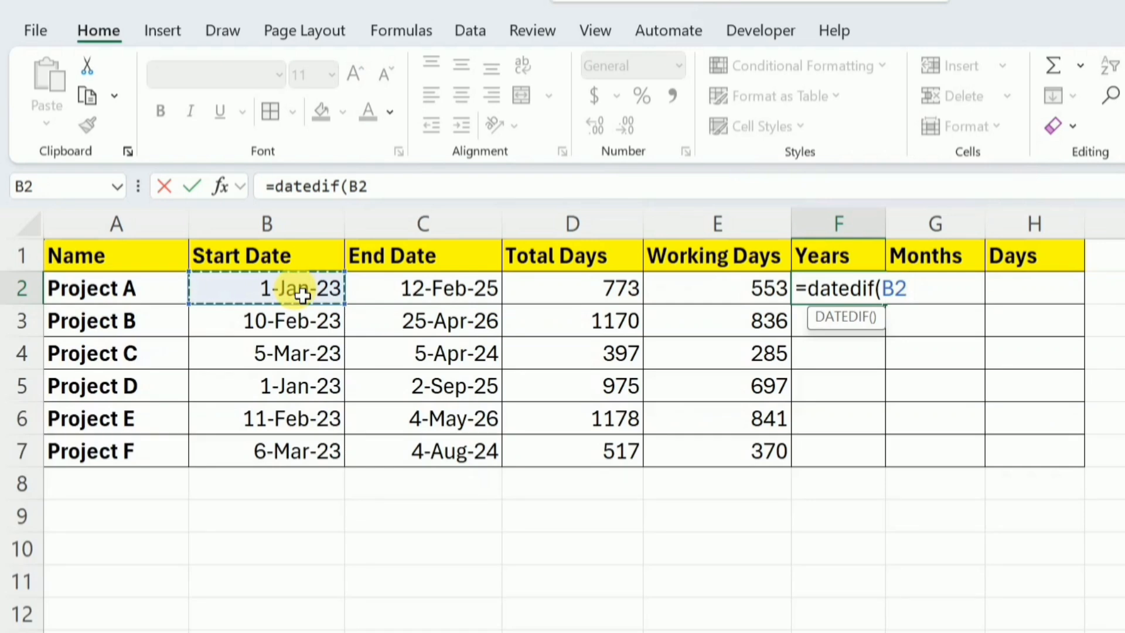
pyautogui.write(',')
pyautogui.click(407, 294)
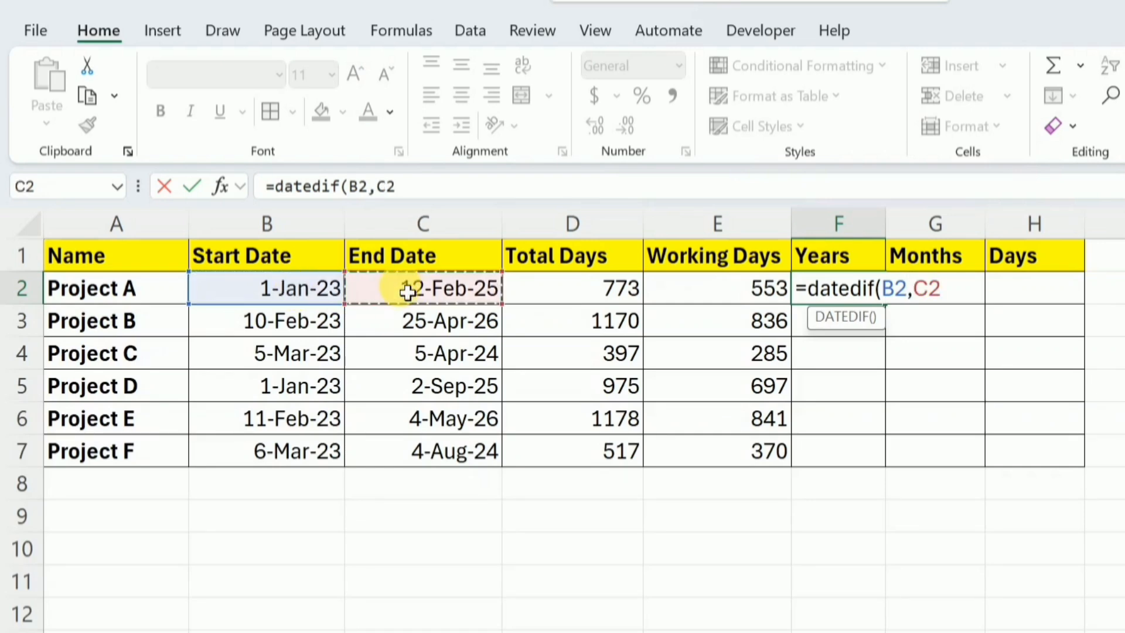
pyautogui.write(',')
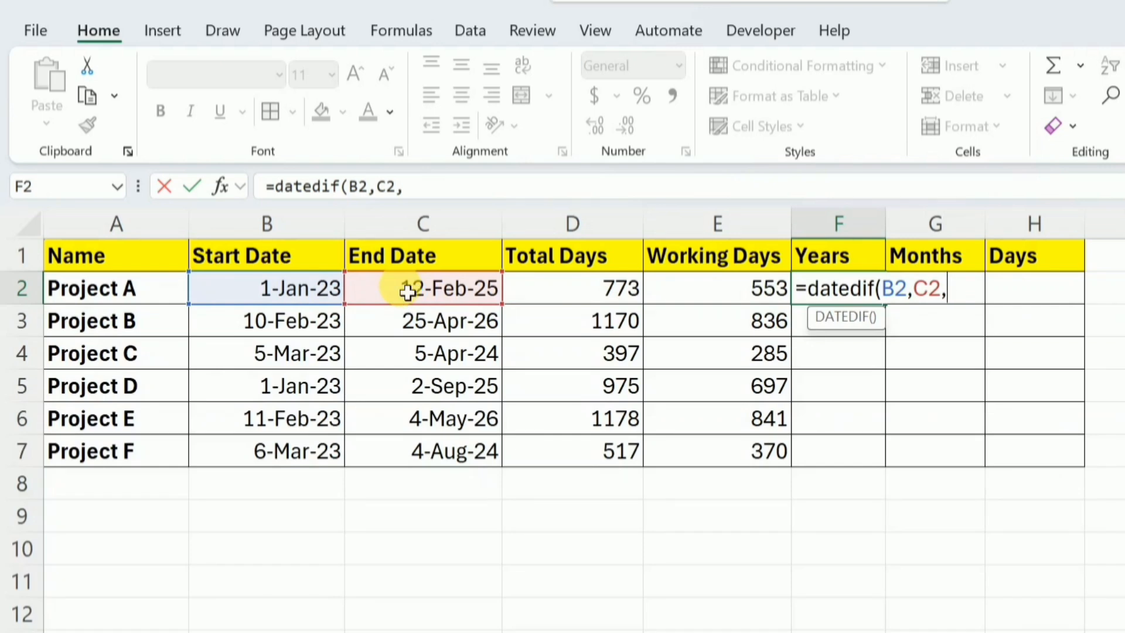
pyautogui.write('"Y")')
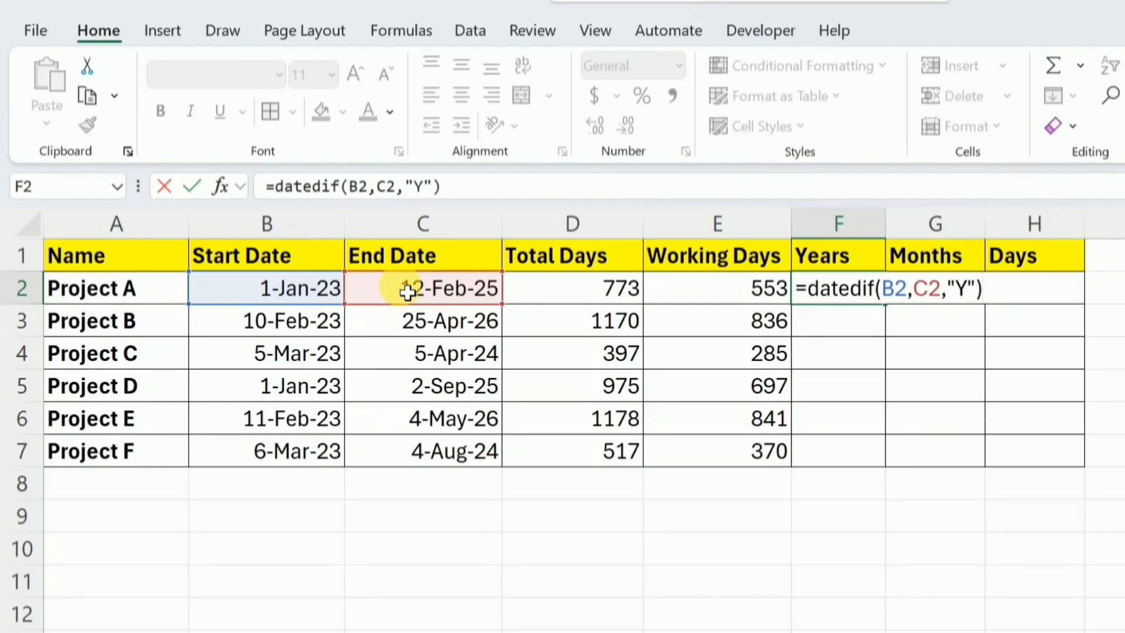
pyautogui.press('Return')
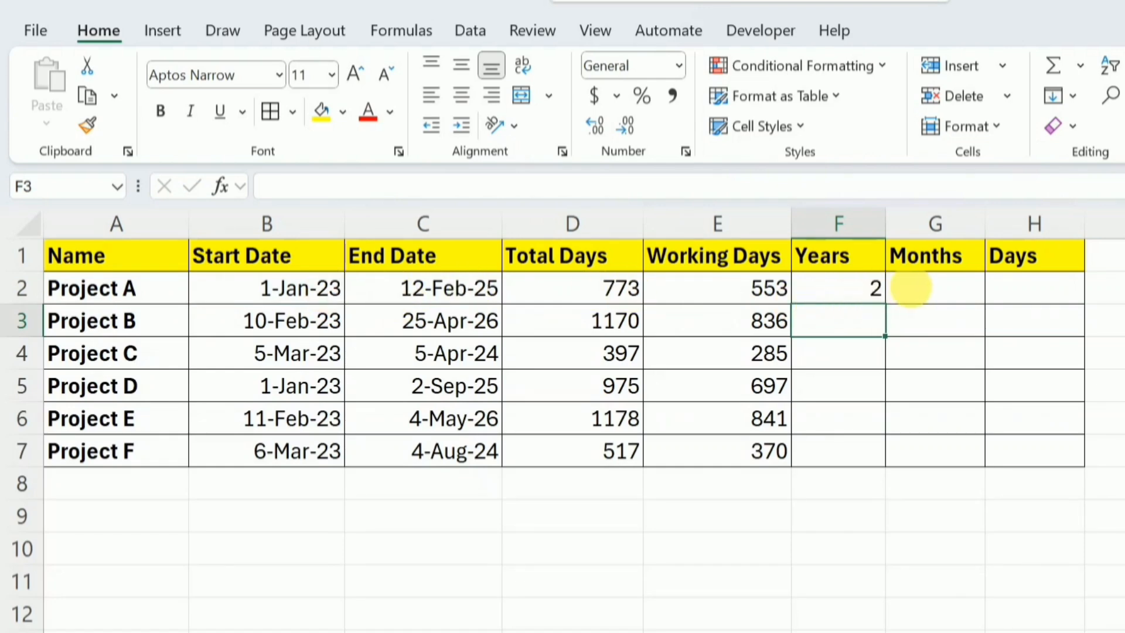
# Calculate the remaining months beyond full years for Project A in G2 with =DATEDIF(B2,C2,"YM")
pyautogui.click(930, 292)
pyautogui.write('=')
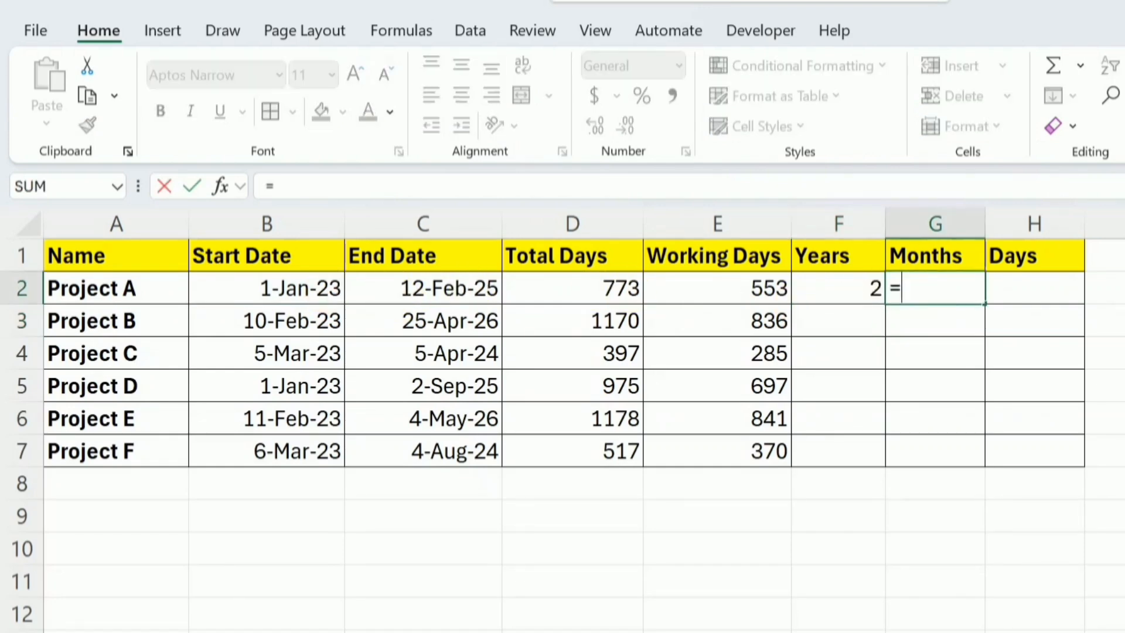
pyautogui.write('dat')
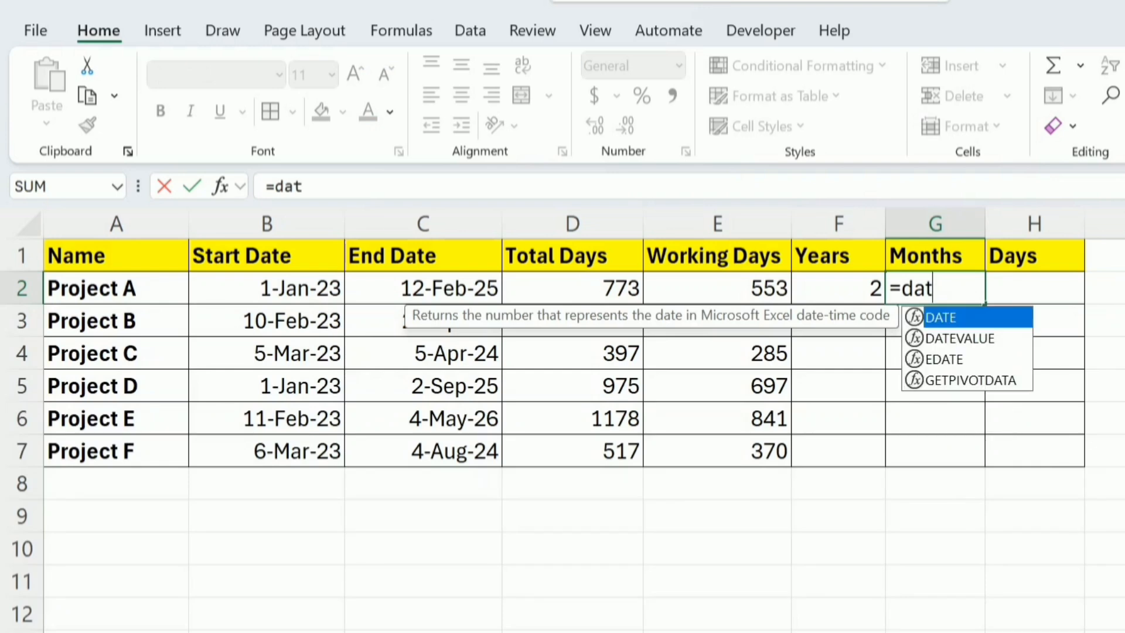
pyautogui.write('edif(')
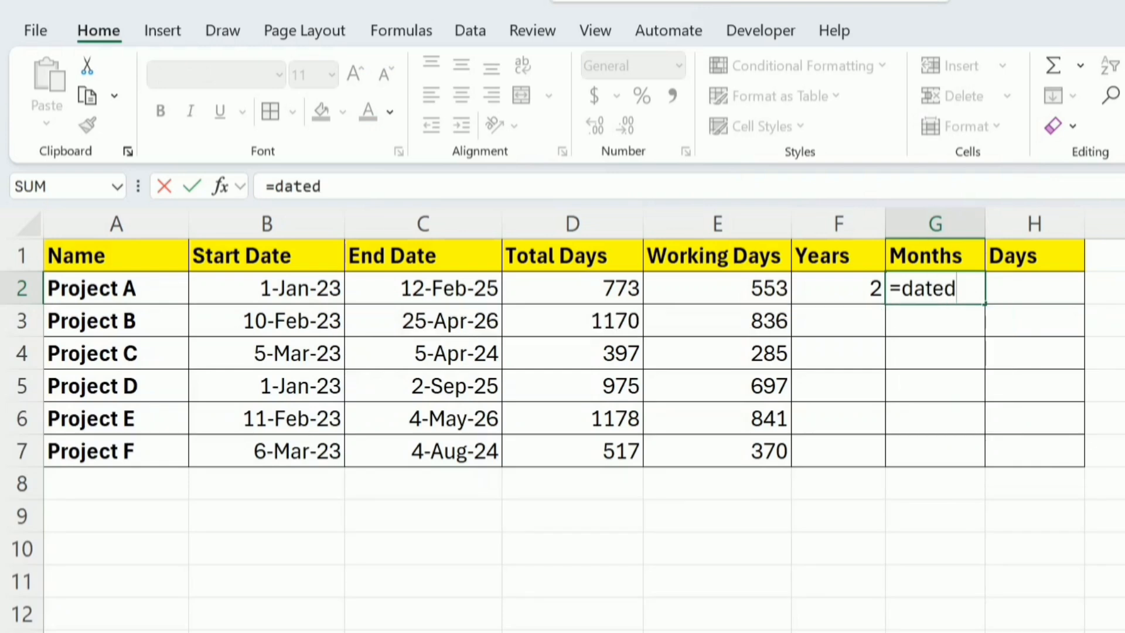
pyautogui.click(323, 293)
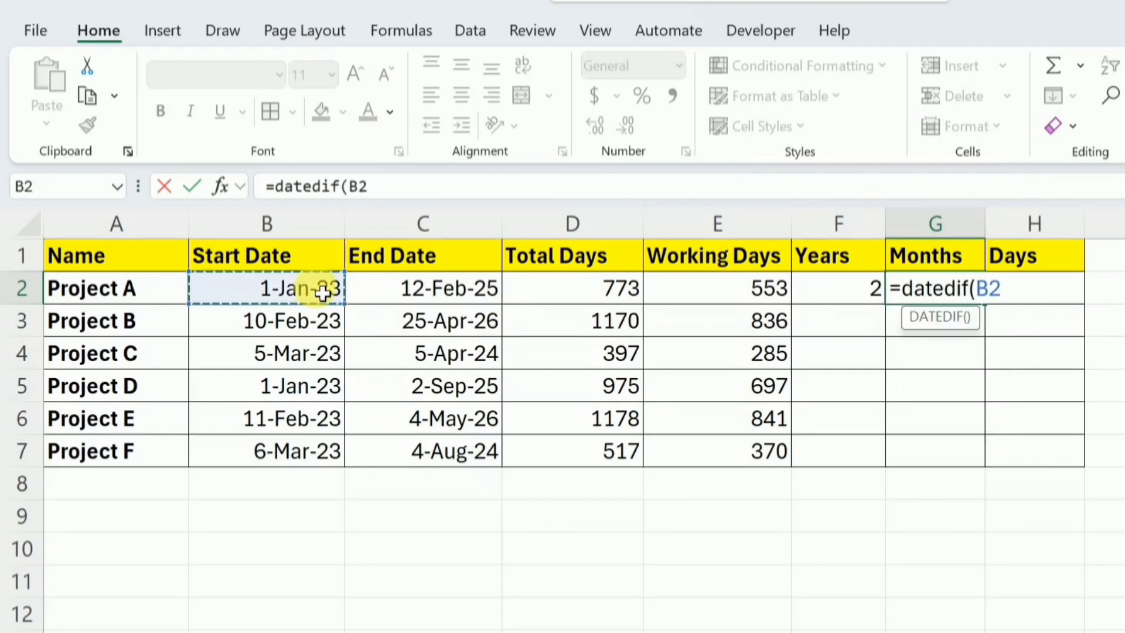
pyautogui.write(',')
pyautogui.click(393, 295)
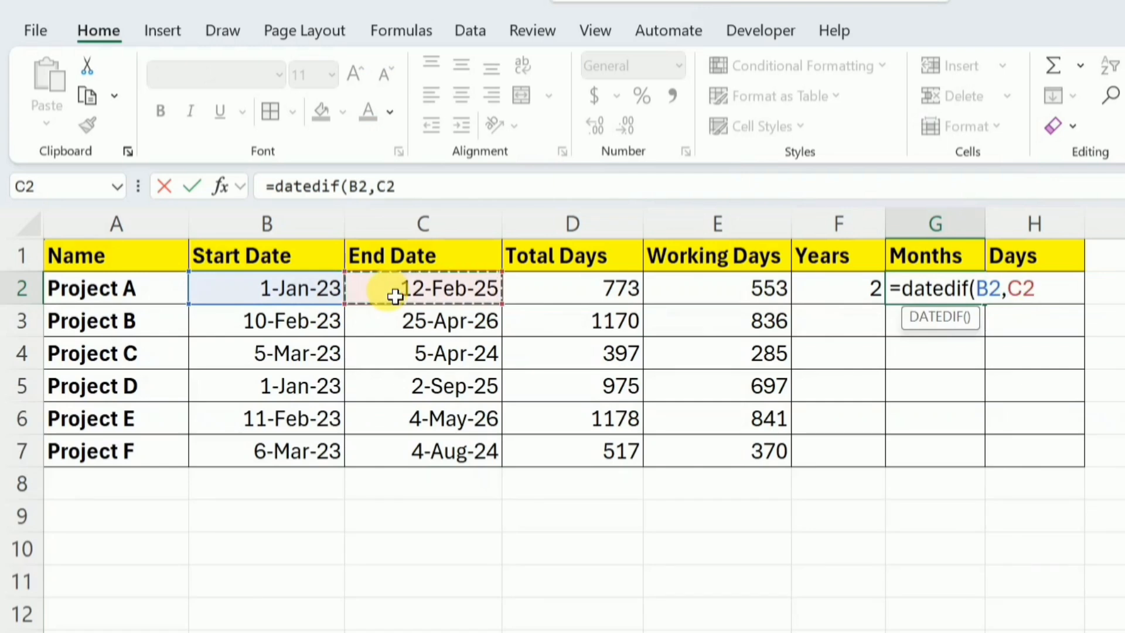
pyautogui.write(',"')
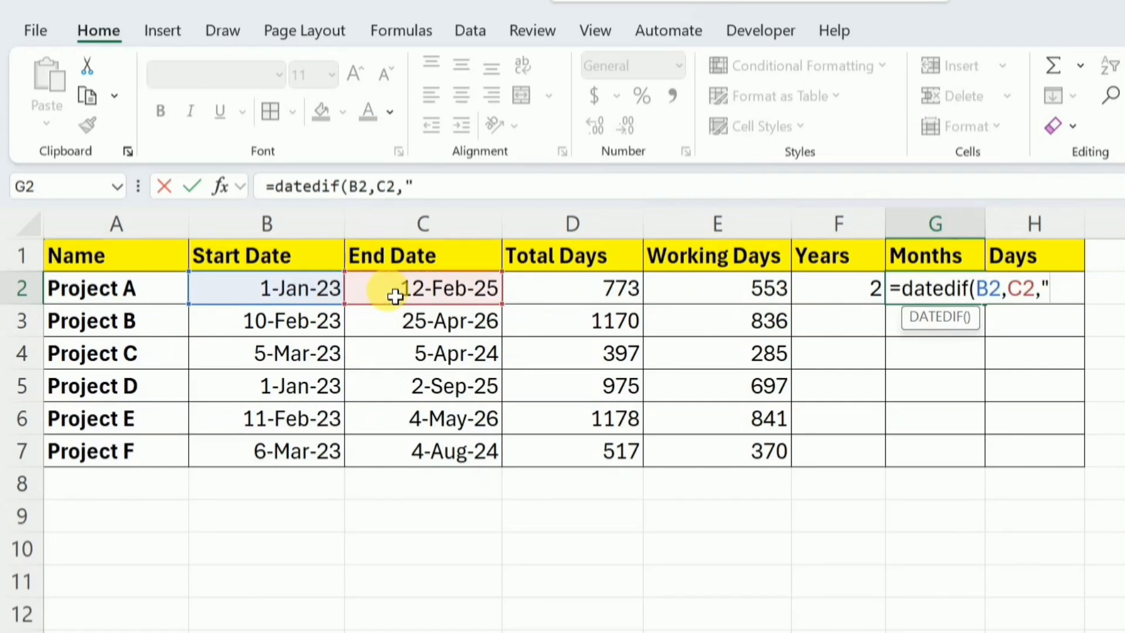
pyautogui.write('YM")')
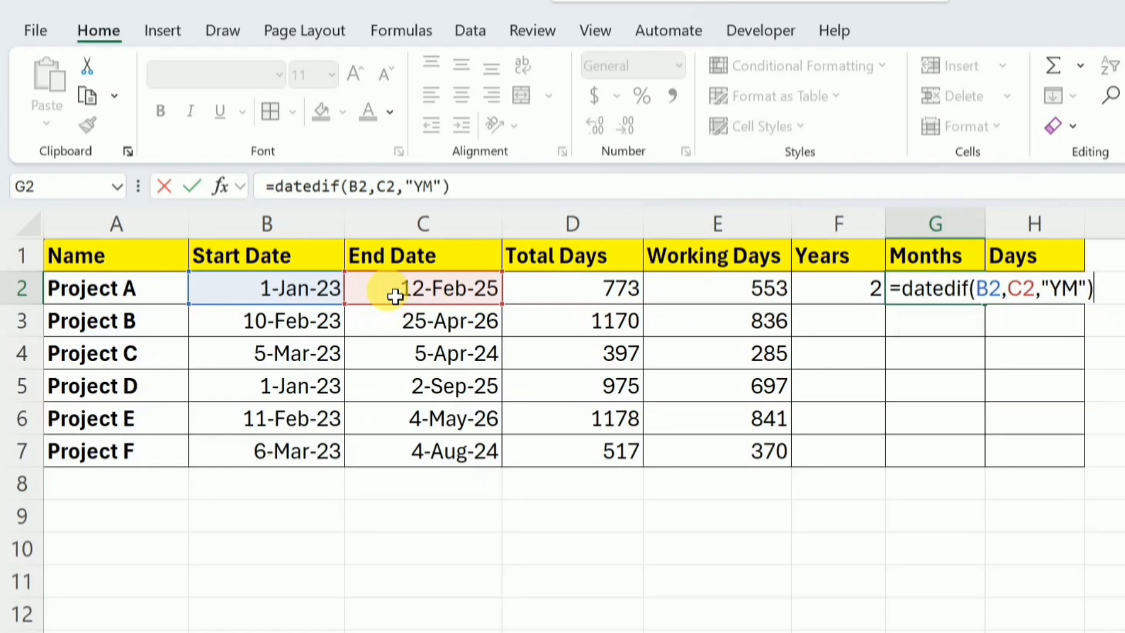
pyautogui.press('Return')
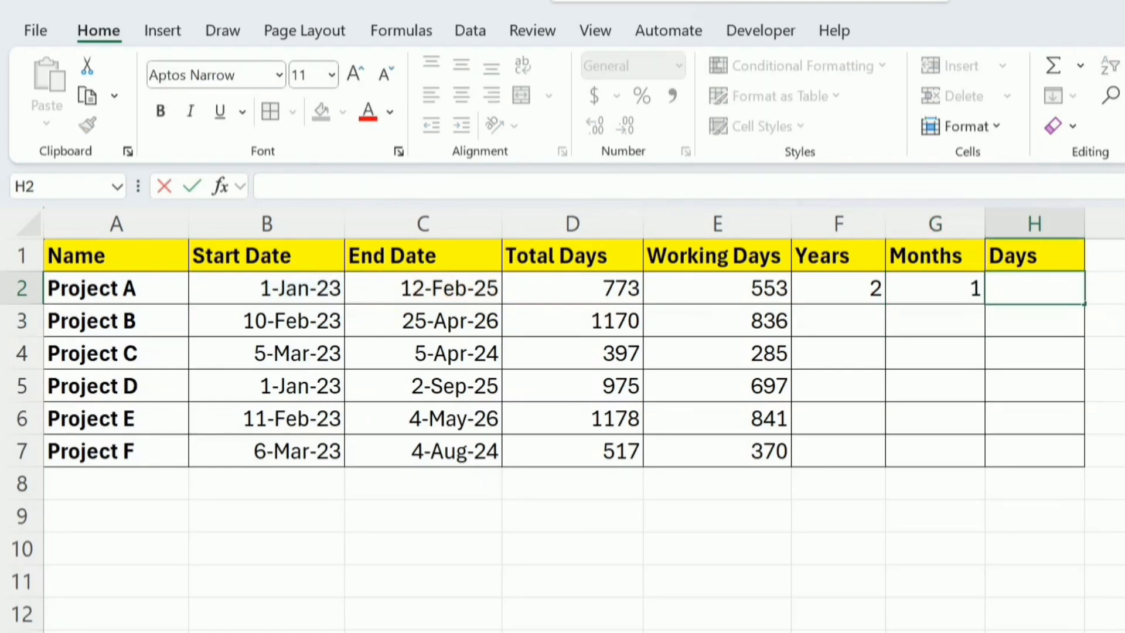
# Calculate the remaining days beyond full months for Project A in H2 with =DATEDIF(B2,C2,"MD")
pyautogui.write('=d')
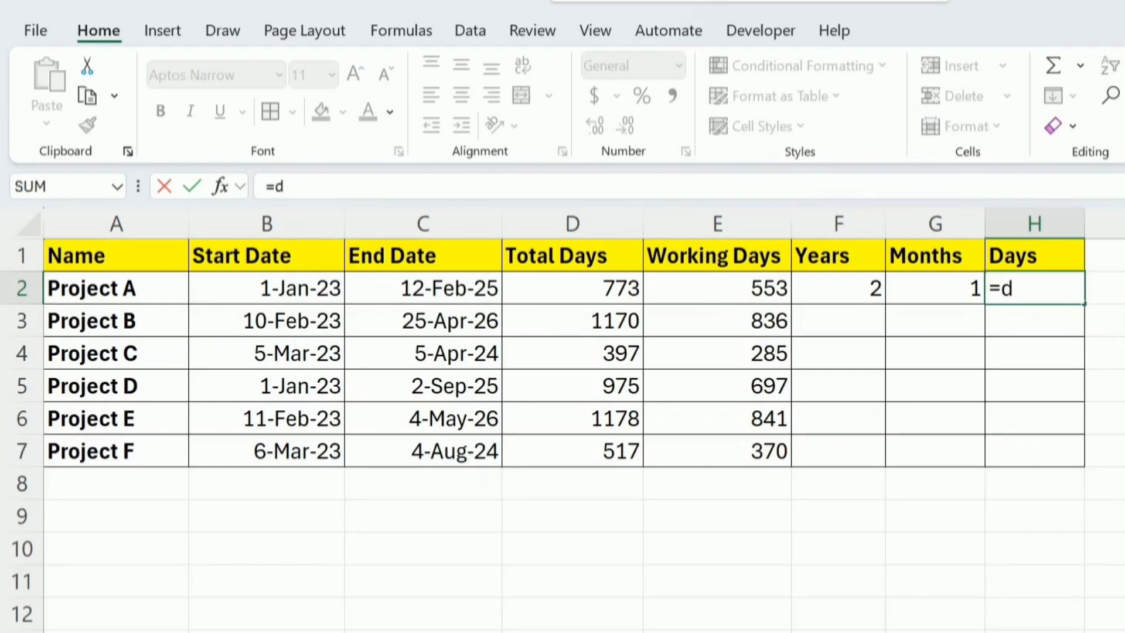
pyautogui.write('atedif(')
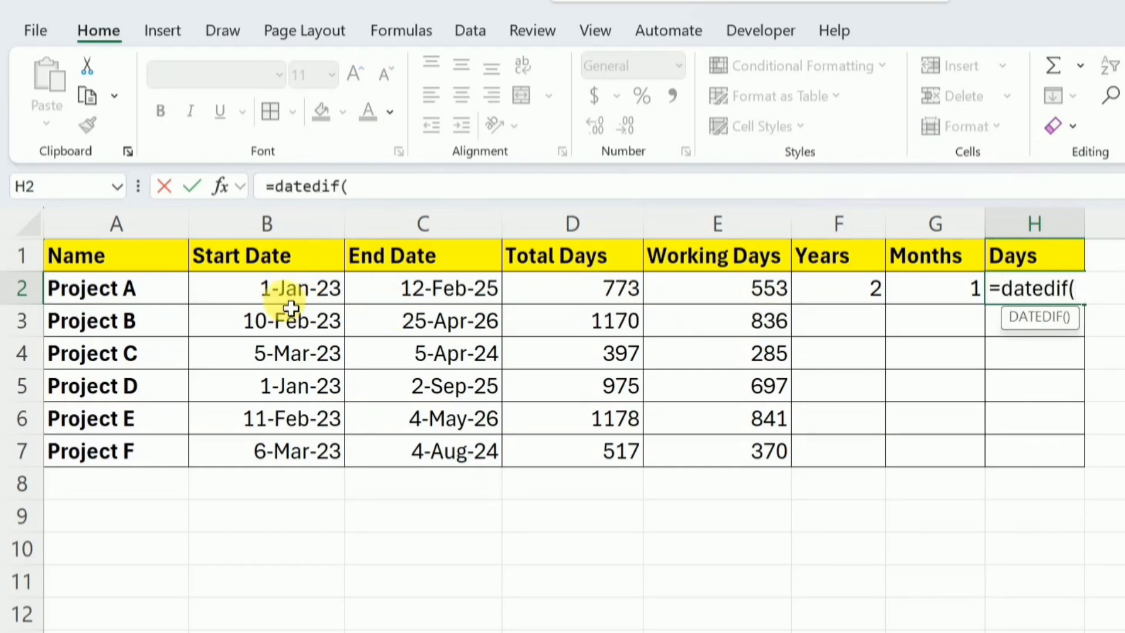
pyautogui.click(273, 292)
pyautogui.write(',')
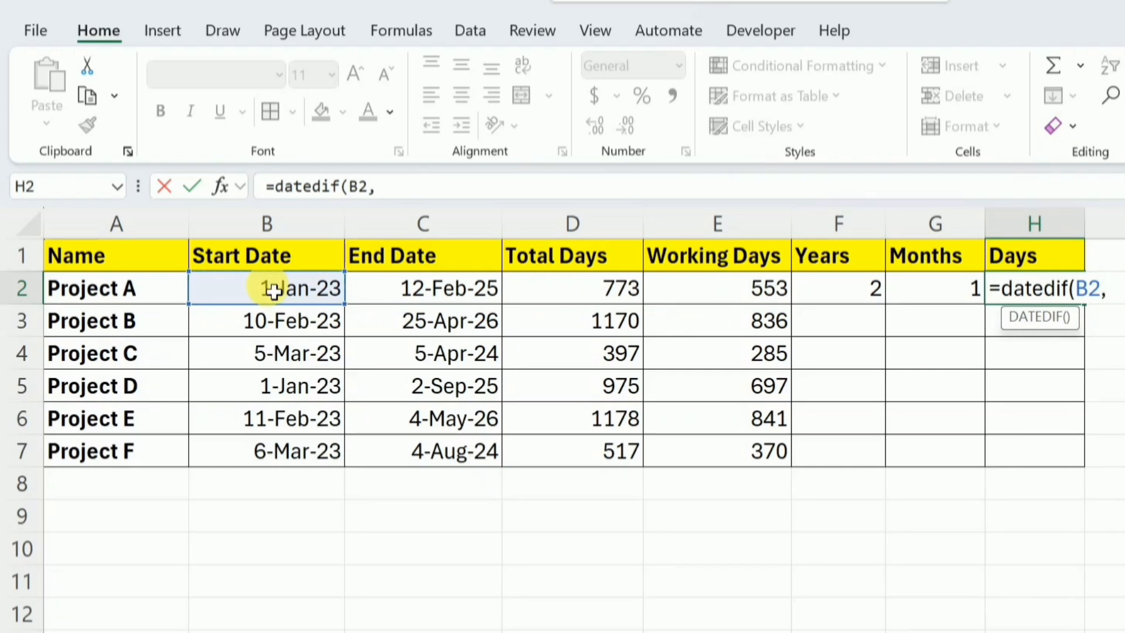
pyautogui.click(443, 295)
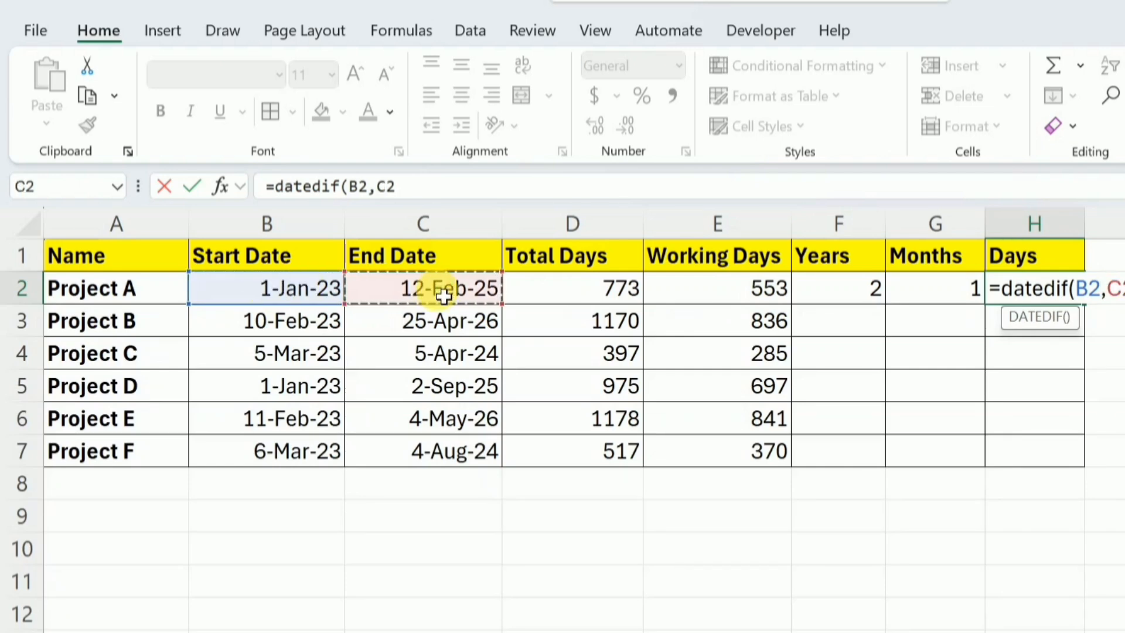
pyautogui.write(',')
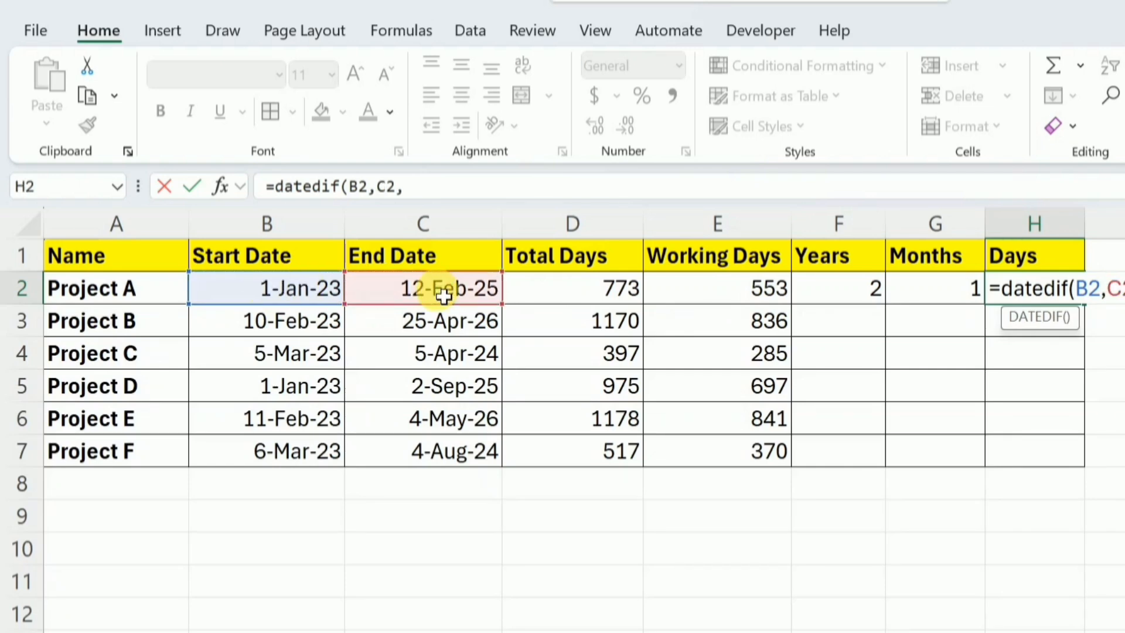
pyautogui.write('"MD')
pyautogui.write(')')
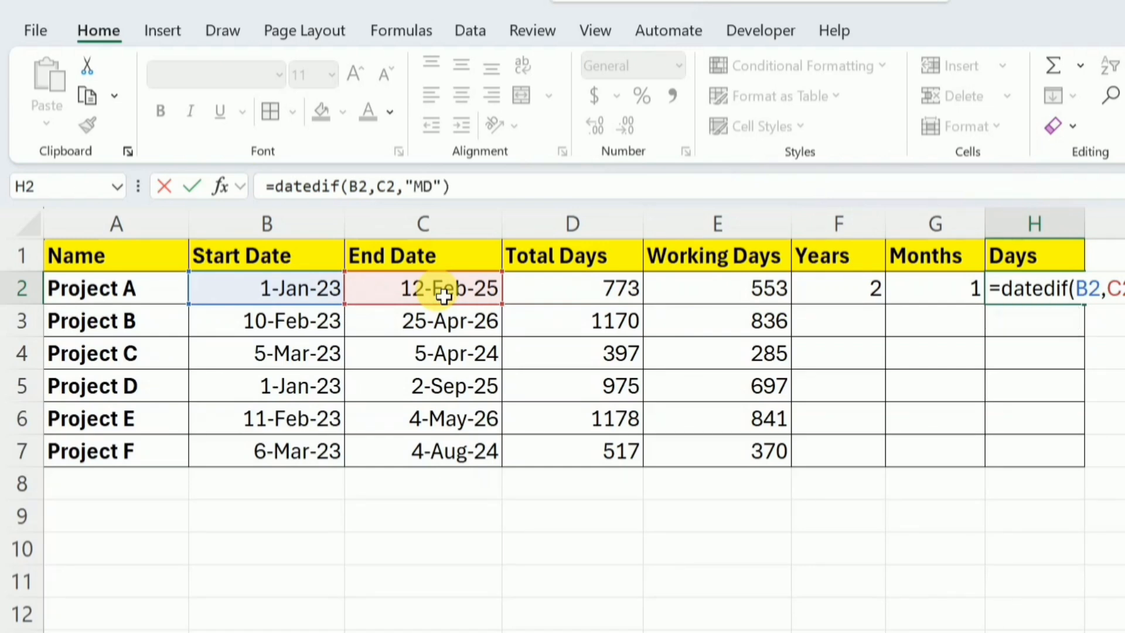
pyautogui.press('Return')
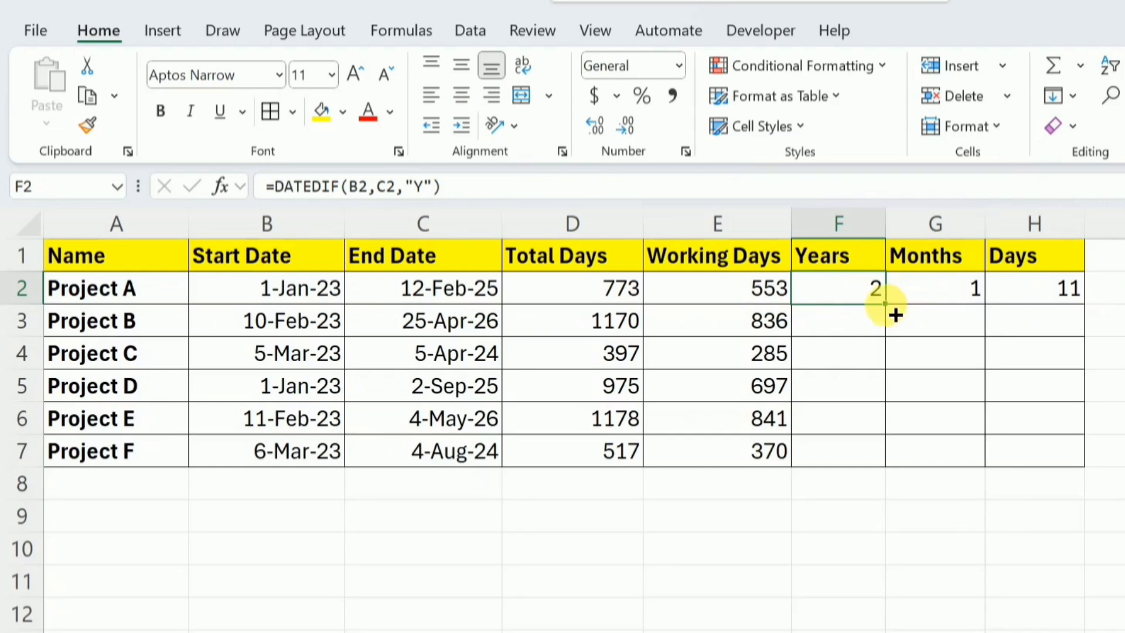
# Fill the Years, Months and Days formulas from F2, G2 and H2 down to row 7 for all projects
pyautogui.doubleClick(885, 304)
pyautogui.click(954, 301)
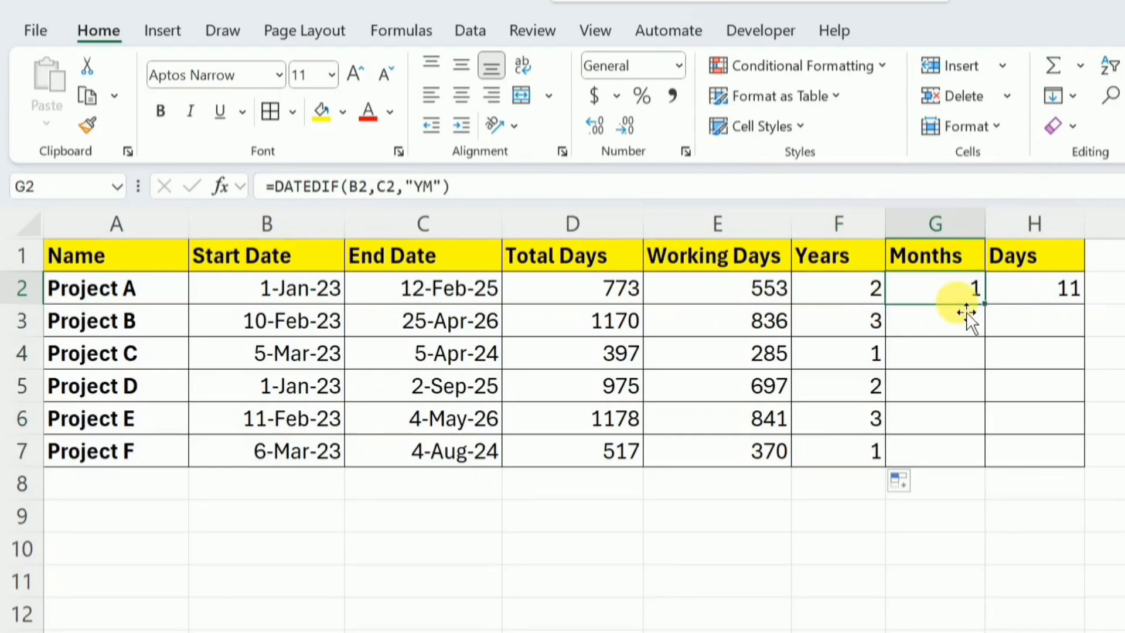
pyautogui.doubleClick(985, 304)
pyautogui.click(1035, 304)
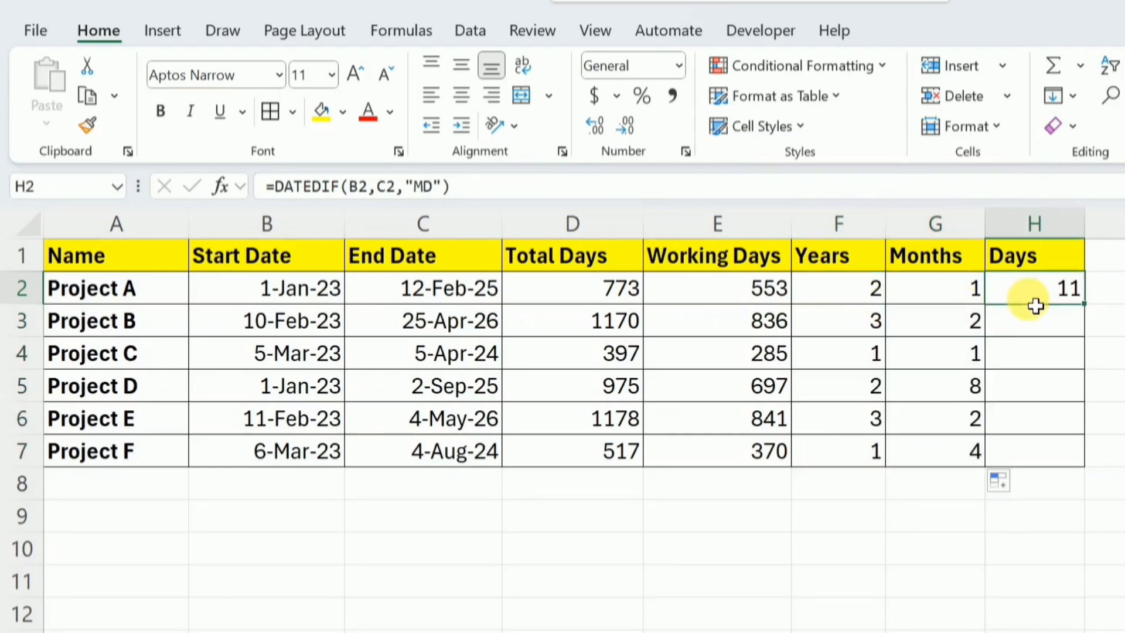
pyautogui.doubleClick(1084, 304)
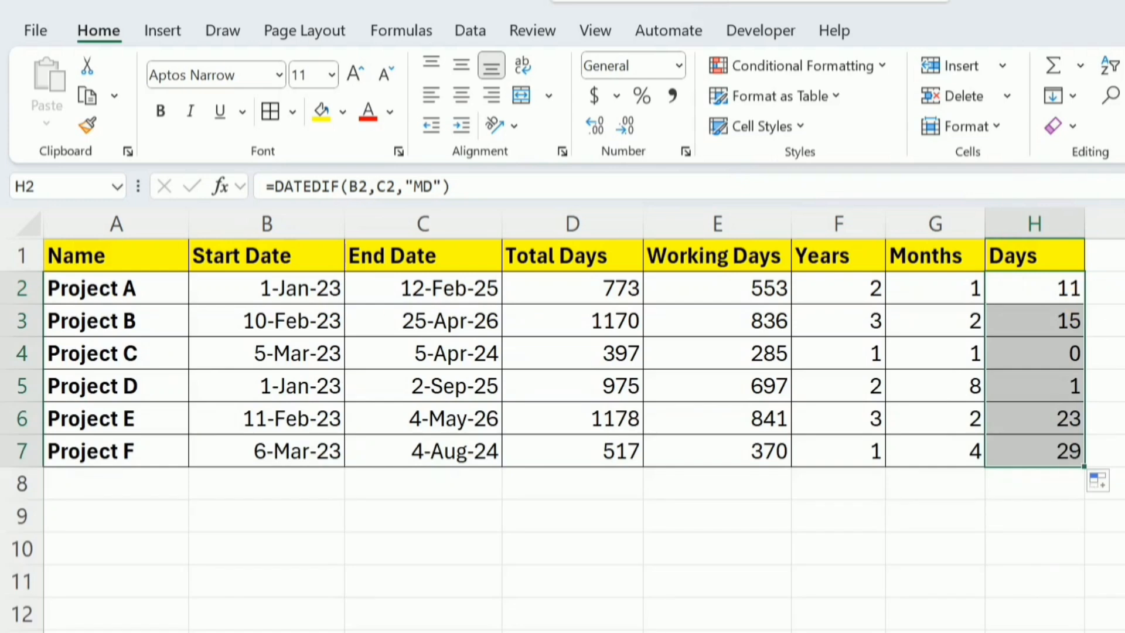
pyautogui.press('Up')
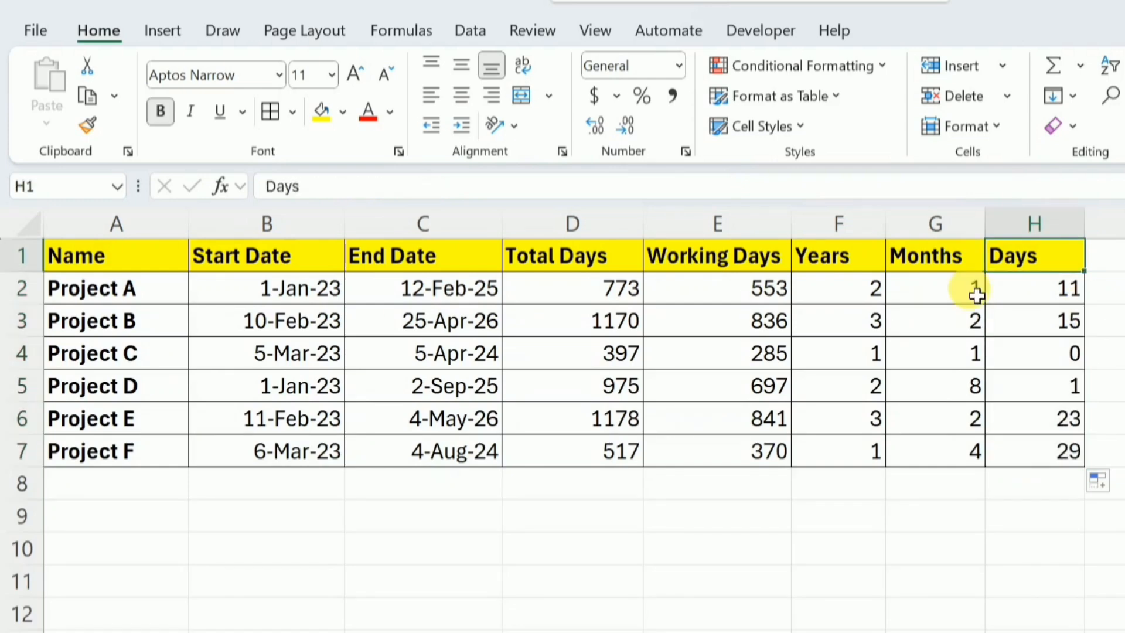